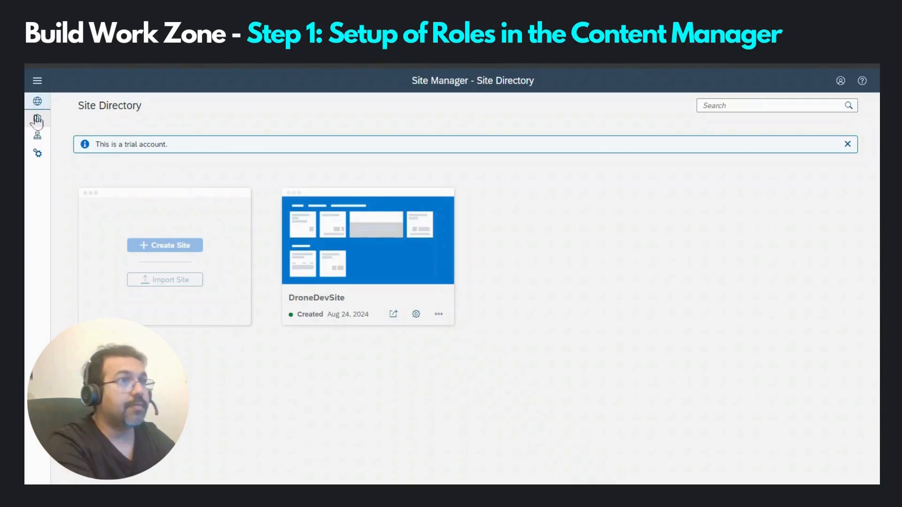
Step: Start a new role in the Content Manager titled 'Senior Purchaser'
left_click(37, 121)
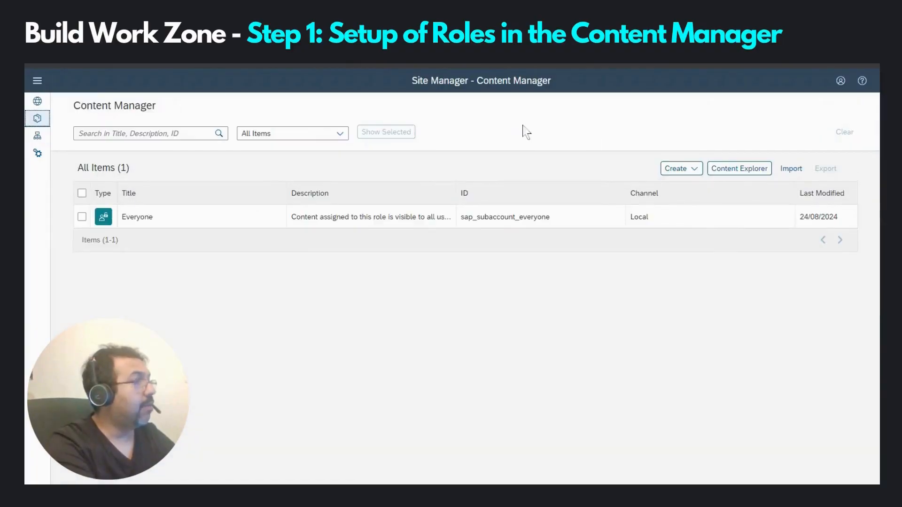
left_click(678, 175)
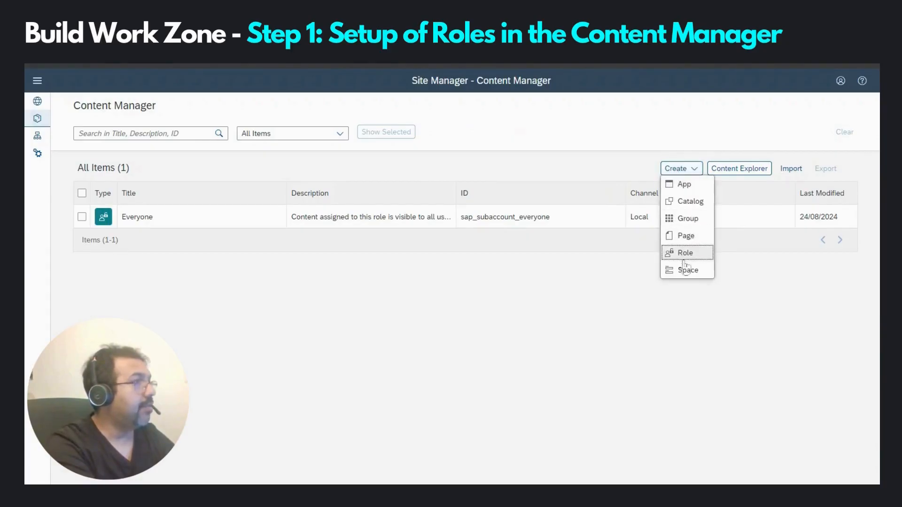
left_click(685, 254)
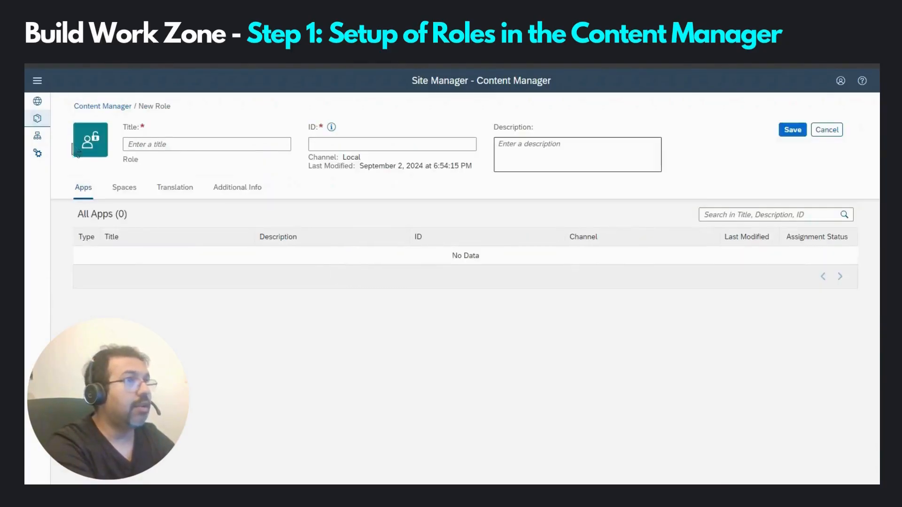
left_click(160, 147)
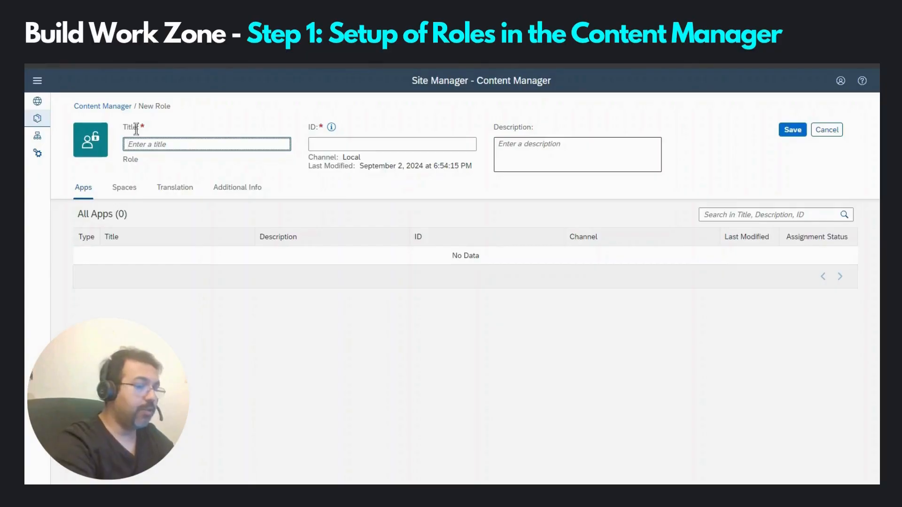
type("Senior Purchaser")
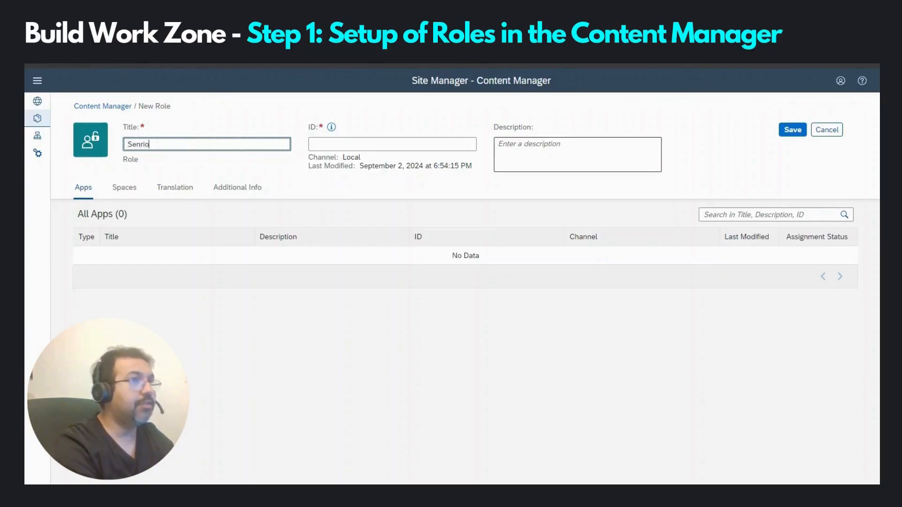
Step: Set the role ID to US_SENIOR_PURCHASER and description 'Senior Purchaser', then save it
left_click(345, 145)
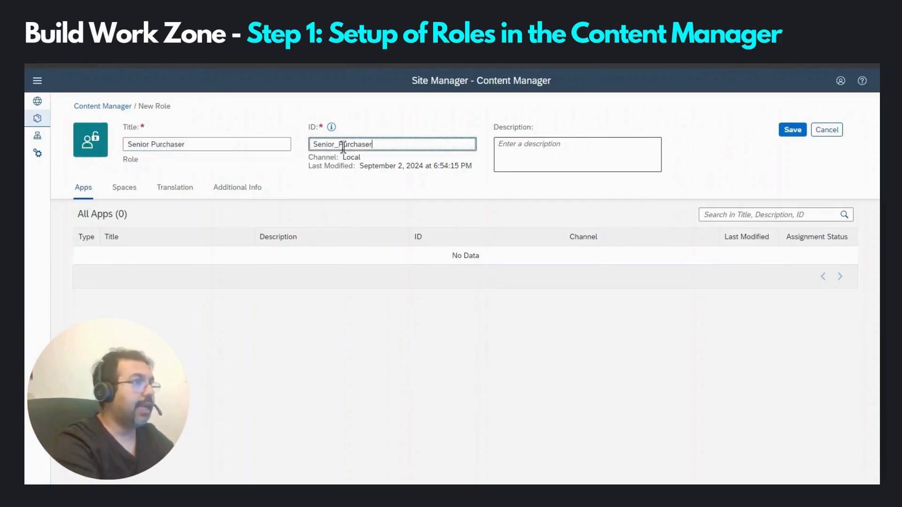
left_click_drag(373, 144, 301, 143)
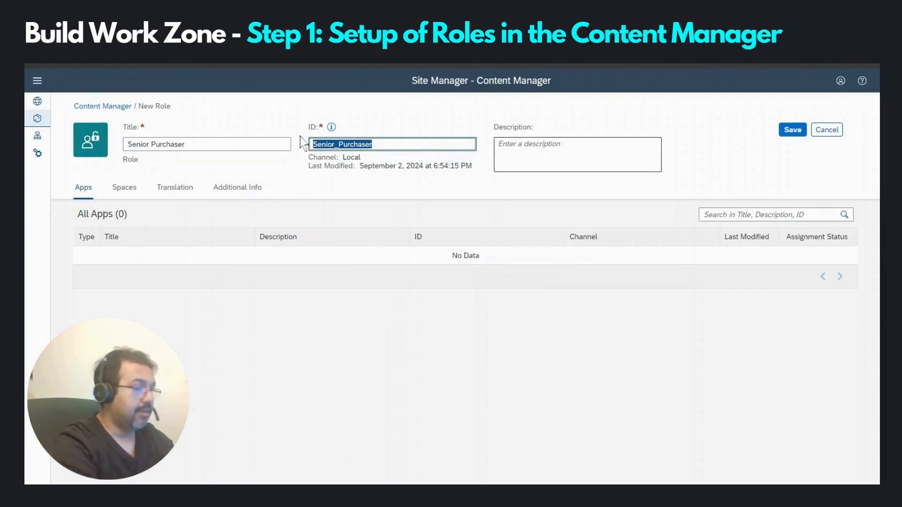
type("US_SE")
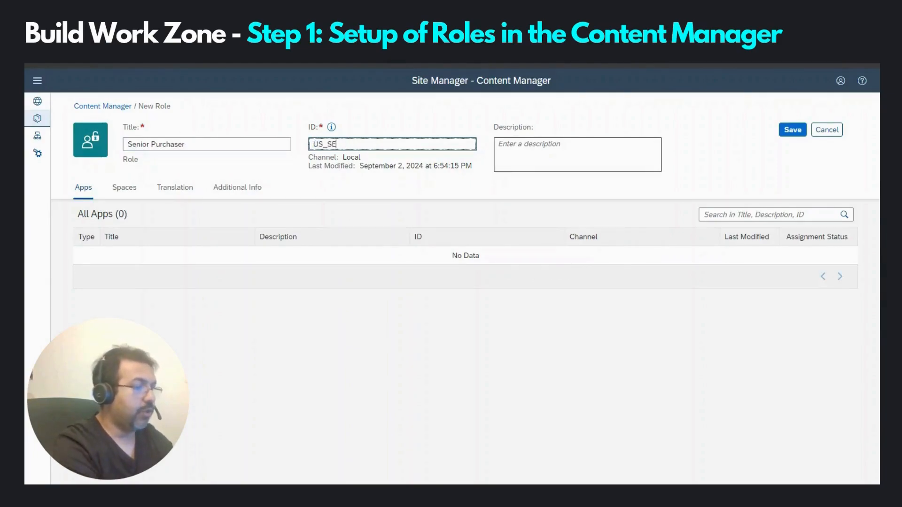
type("NIOR_PURCHASER")
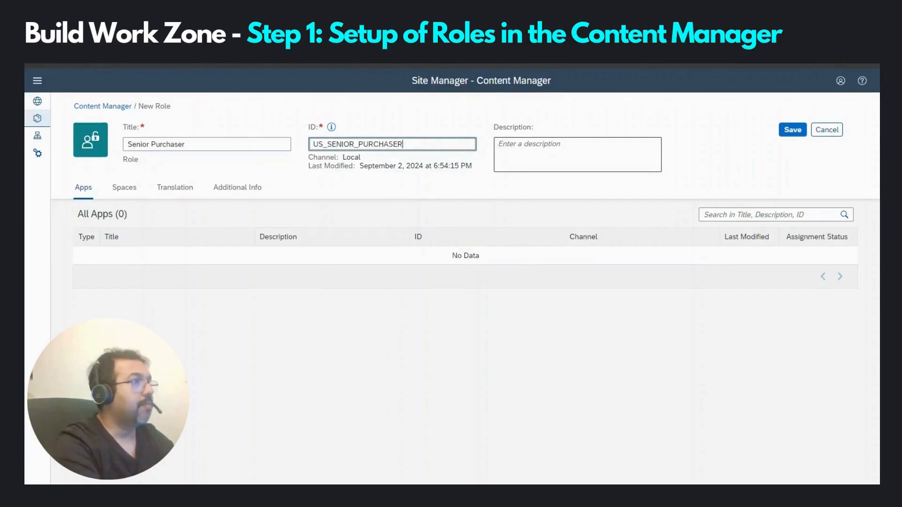
left_click(550, 155)
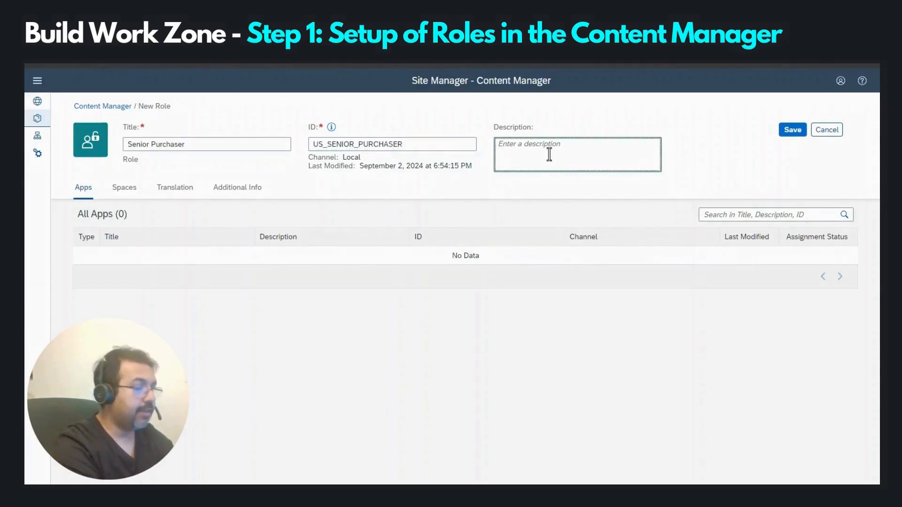
type("Senior Purchaser")
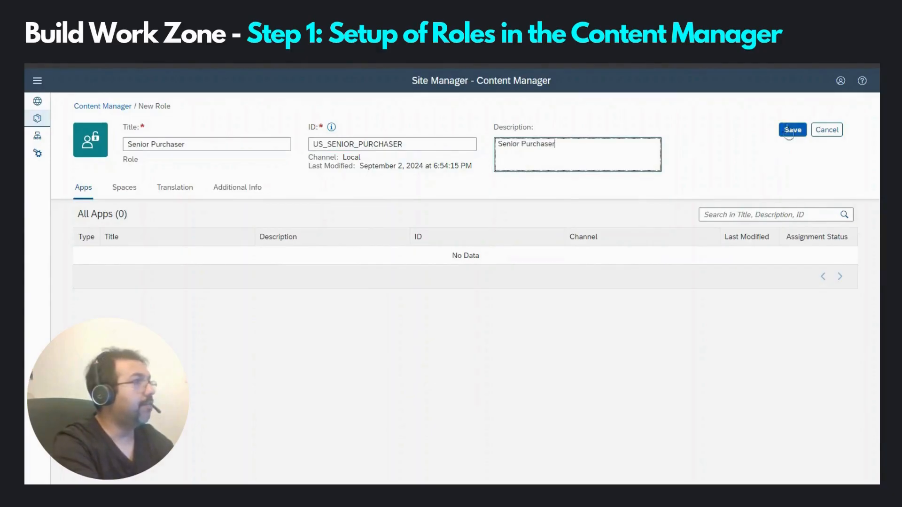
left_click(791, 130)
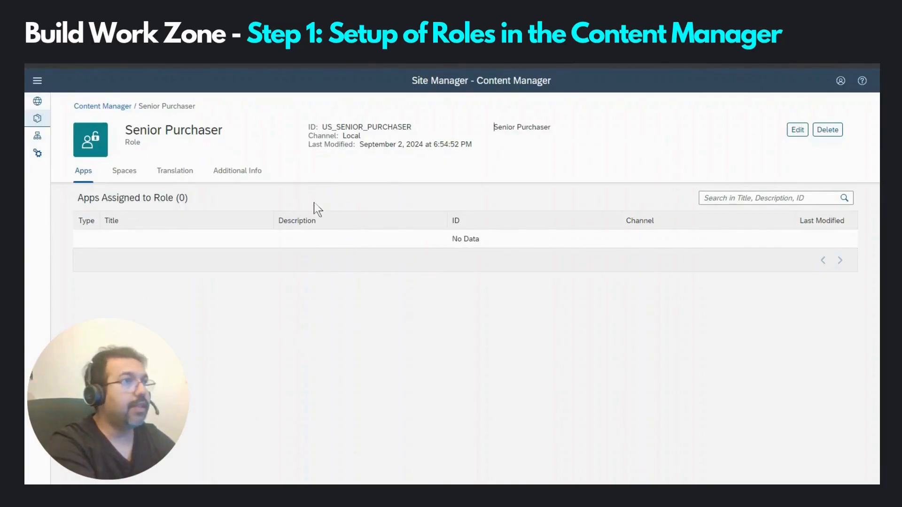
left_click(104, 106)
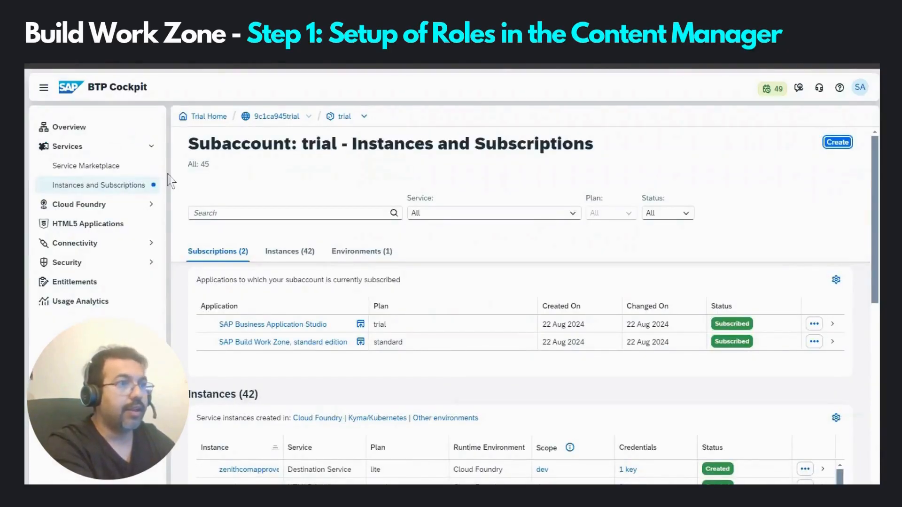
Step: Open Security > Role Collections and filter the list by 'Senior'
left_click(68, 264)
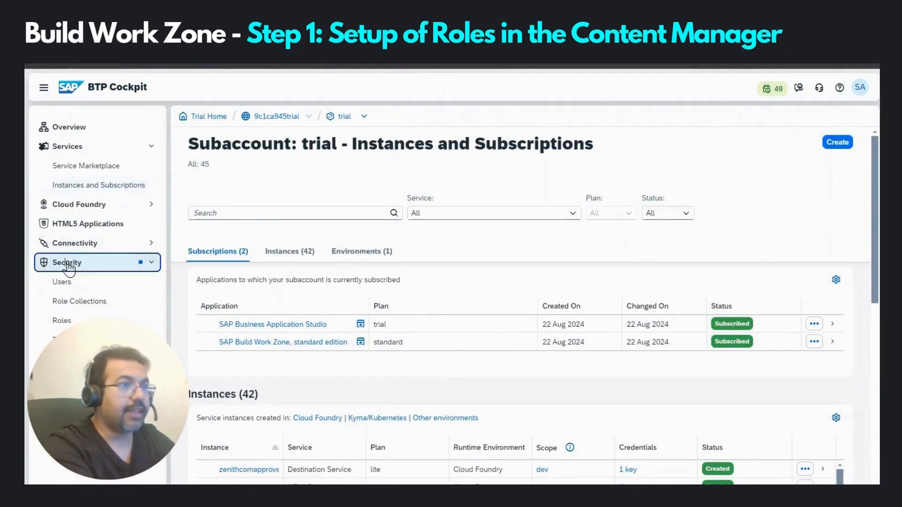
left_click(74, 303)
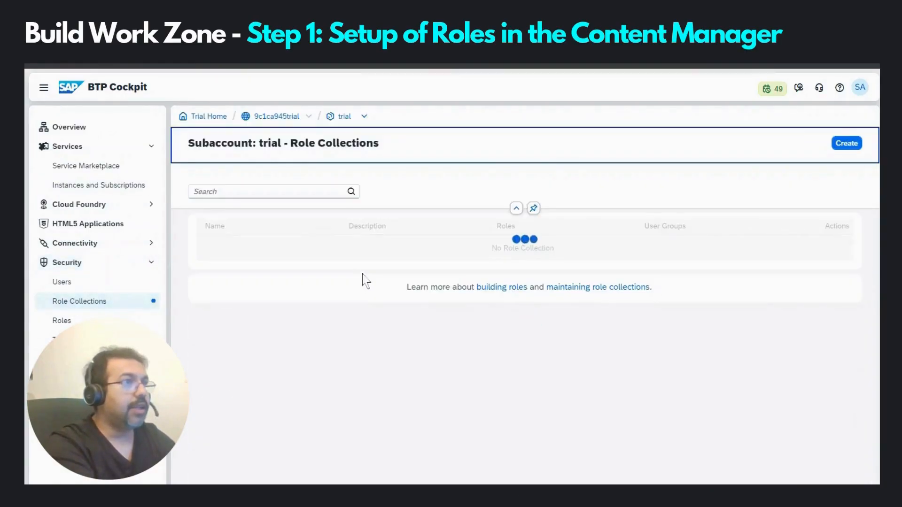
left_click(247, 192)
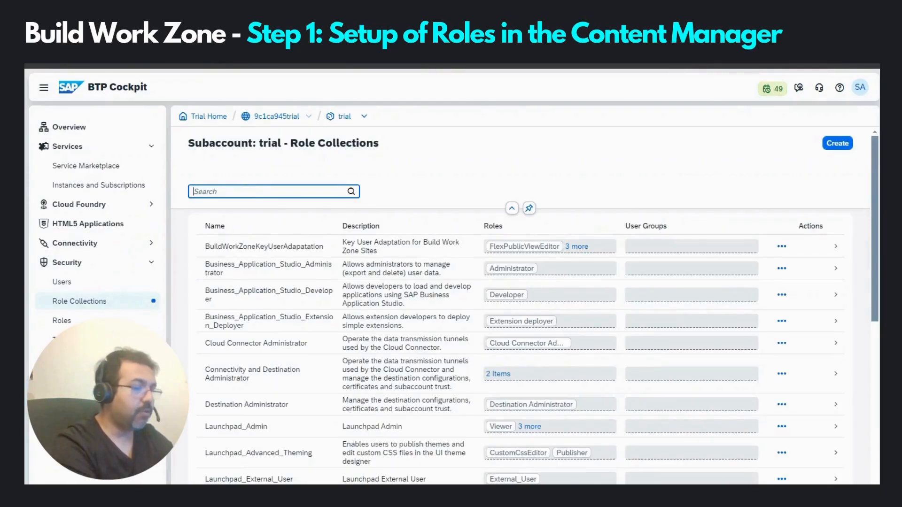
type("Sen")
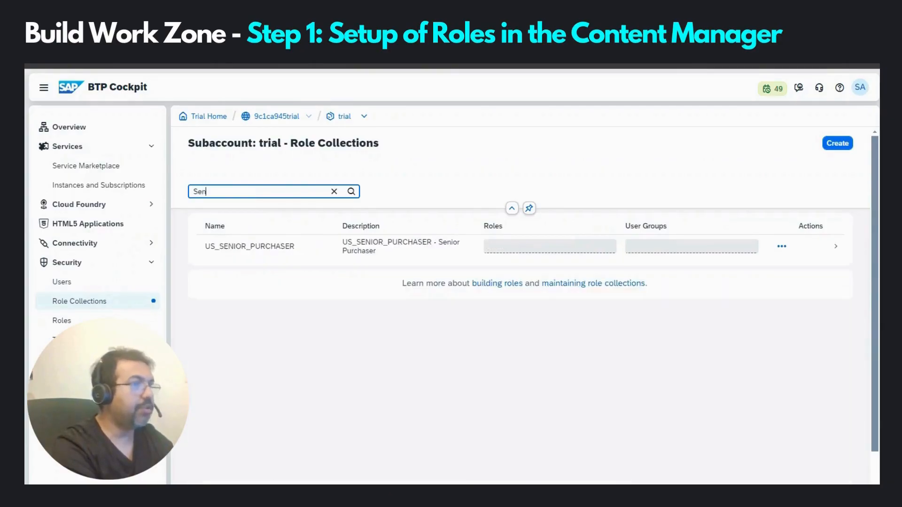
type("ior")
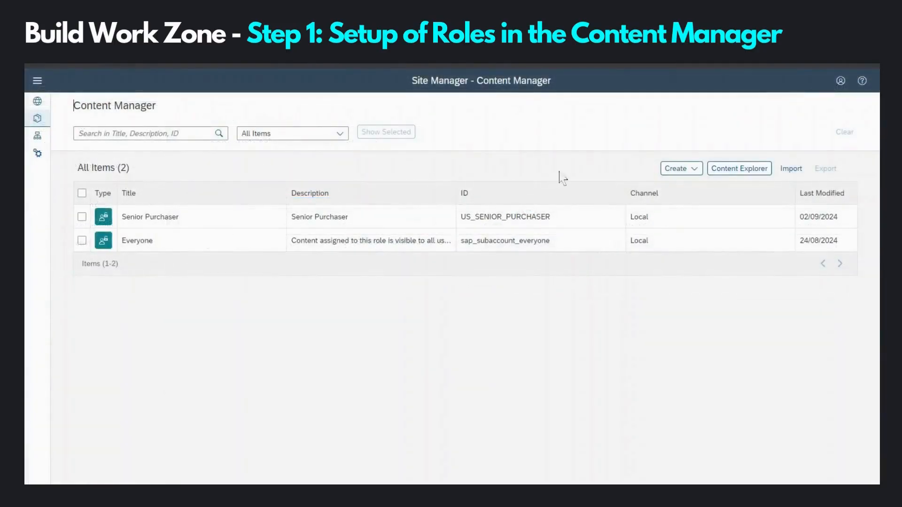
Step: Create and save the Purchaser role with ID US_PURCHASER and a matching description
left_click(669, 170)
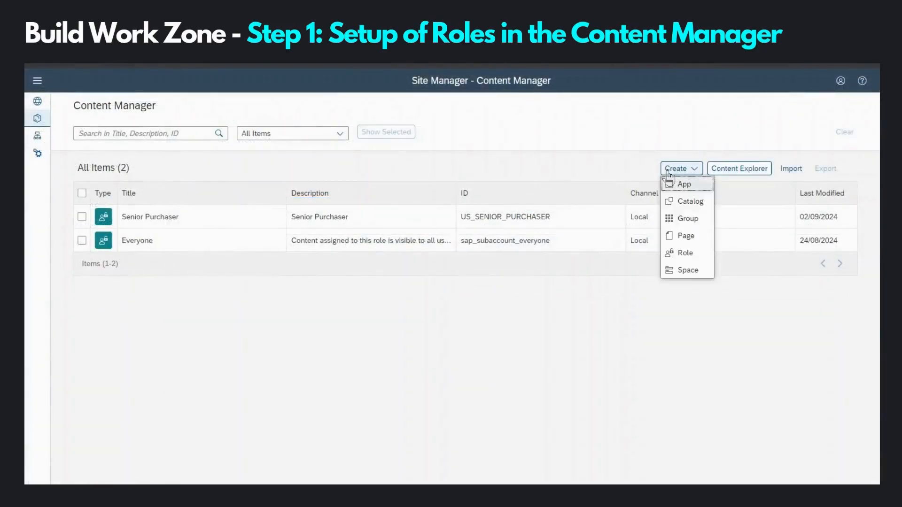
left_click(676, 253)
left_click(192, 147)
type("P")
type("urchaser")
left_click(342, 141)
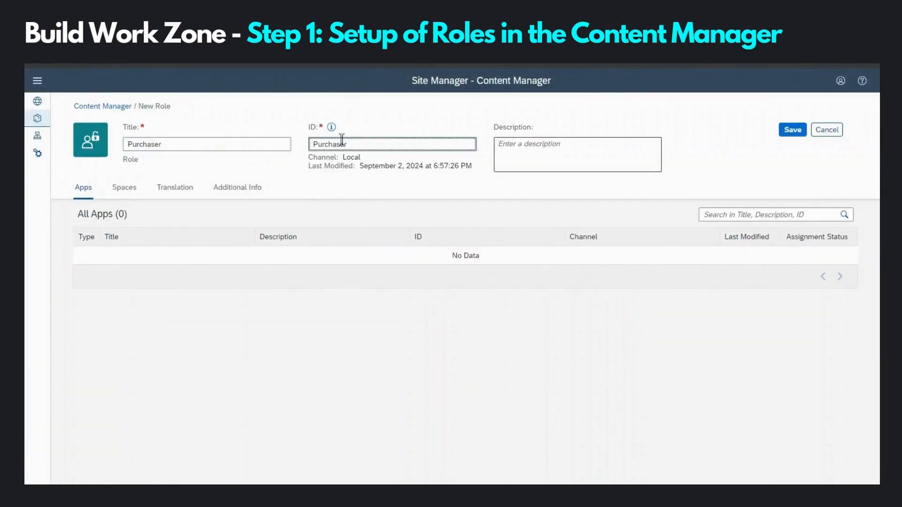
left_click_drag(346, 143, 298, 144)
type("US_PURCHASER")
left_click(528, 156)
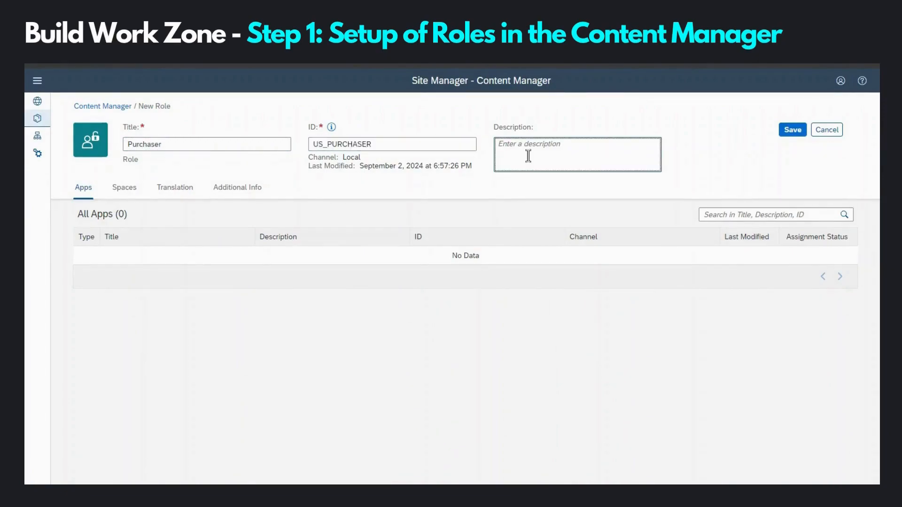
type("Purchasser")
left_click(792, 130)
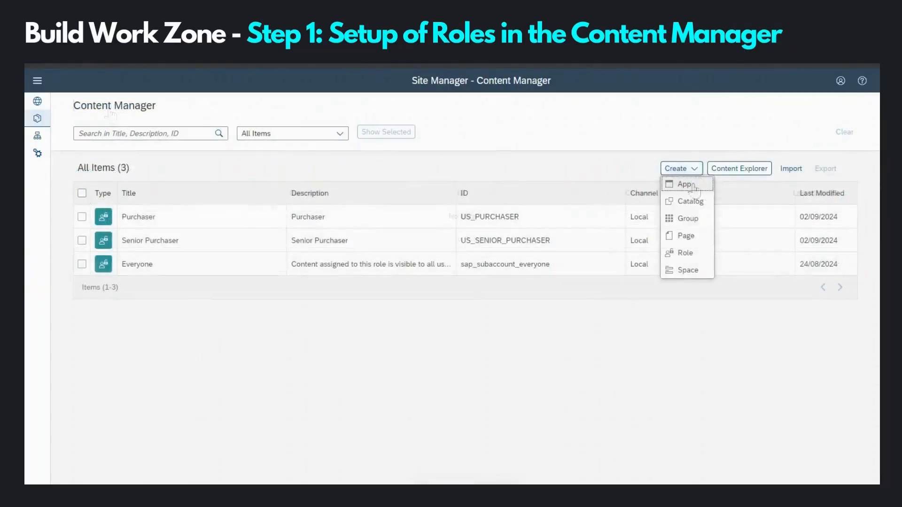
Step: Create and save the Data Manager role with ID US_DATA_MANAGER and a matching description
left_click(685, 253)
type("Data Manager")
left_click_drag(397, 145, 236, 146)
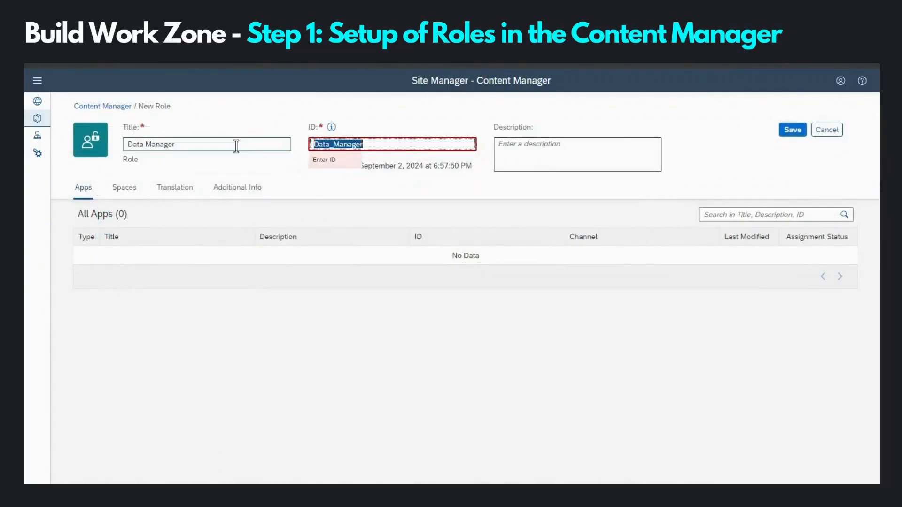
left_click(236, 146)
left_click_drag(377, 144, 303, 141)
key("BackSpace")
type("US_DATA_MANAGER")
left_click(506, 148)
type("Data Manager")
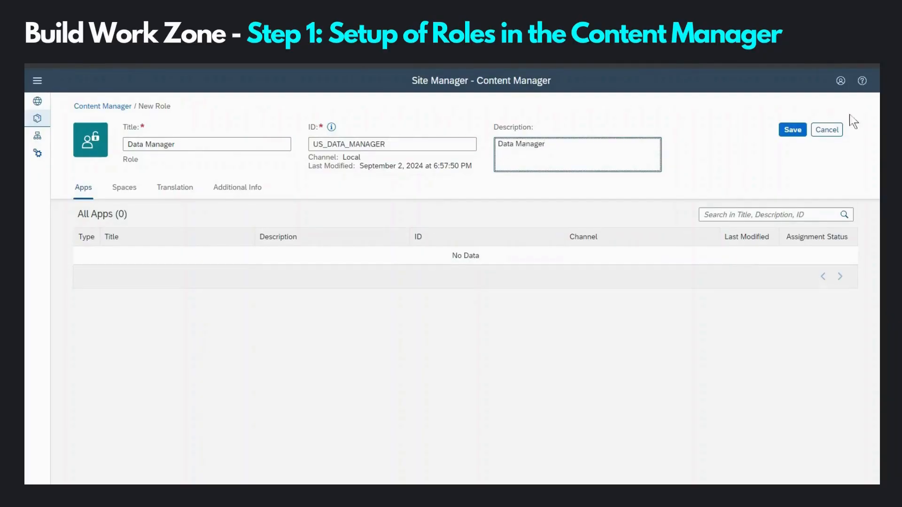
left_click(792, 130)
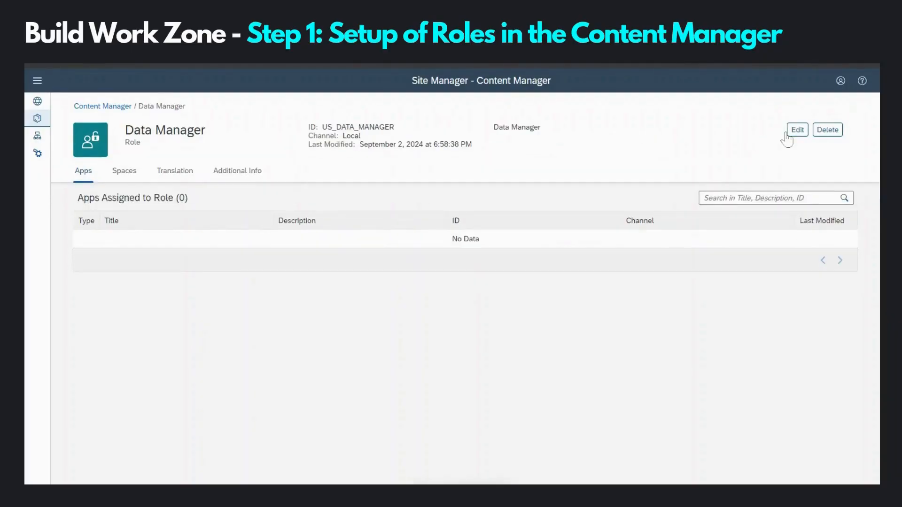
left_click(87, 107)
Step: Create and save the Goods Movement Manager role with ID US_GOODS_MOVEMENT_MANAGER and matching description
left_click(692, 169)
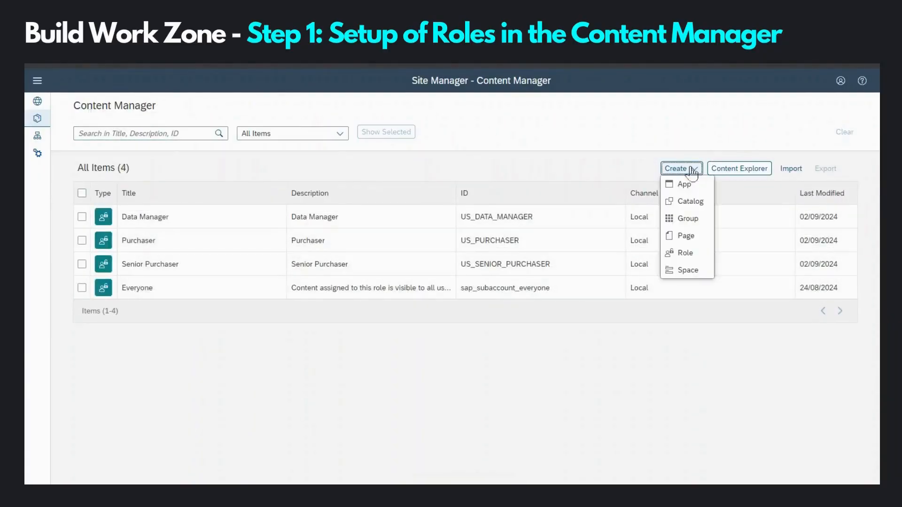
left_click(686, 253)
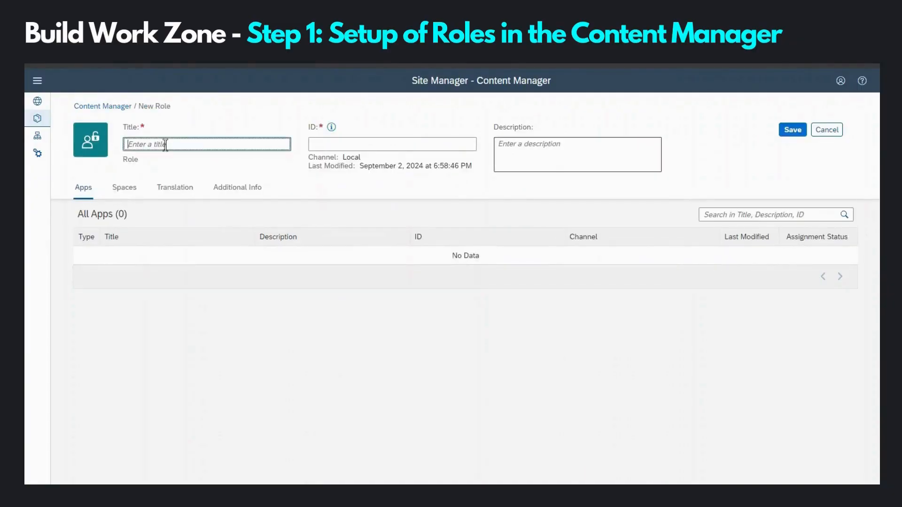
type("Goods Movement Manager")
double_click(454, 146)
type("US_GOODS_MOVEMENT_MANAGER")
left_click(519, 155)
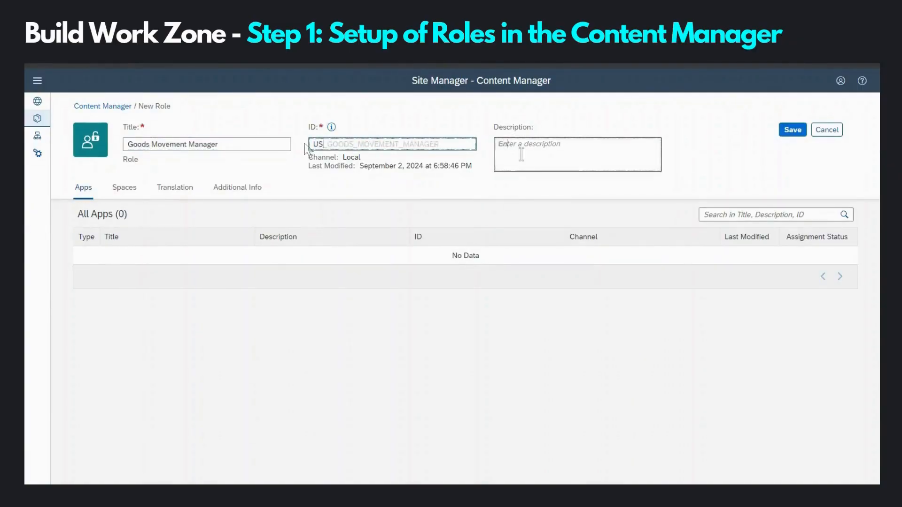
type("Goods Movement Manager")
left_click(793, 130)
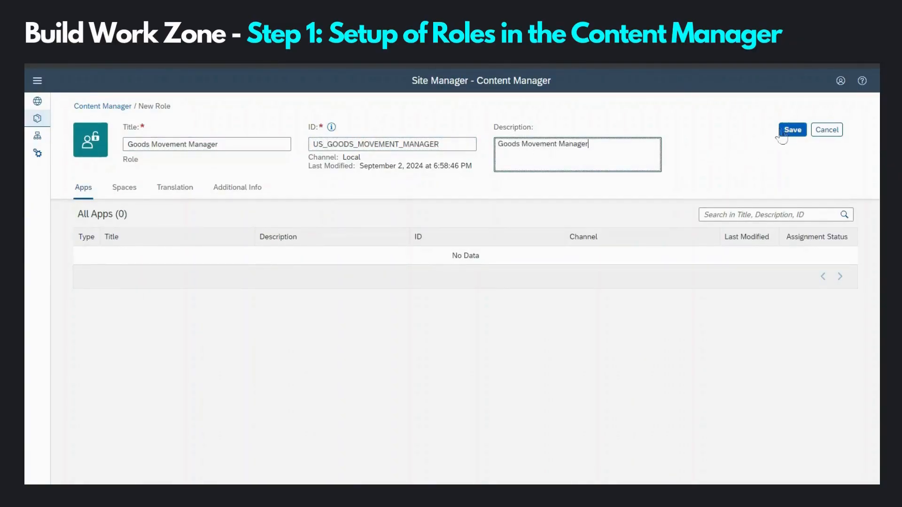
left_click(107, 107)
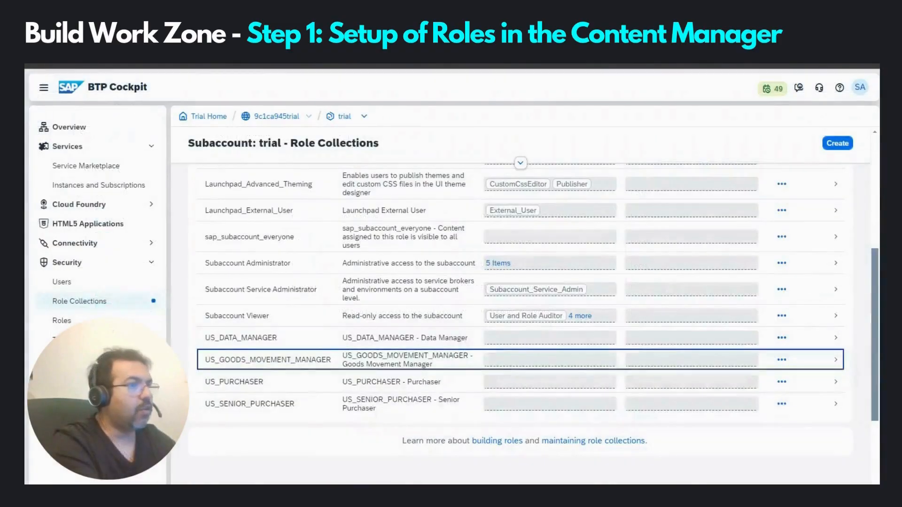
Step: Select the US_GOODS_MOVEMENT_MANAGER entry in the Role Collections list
left_click(318, 357)
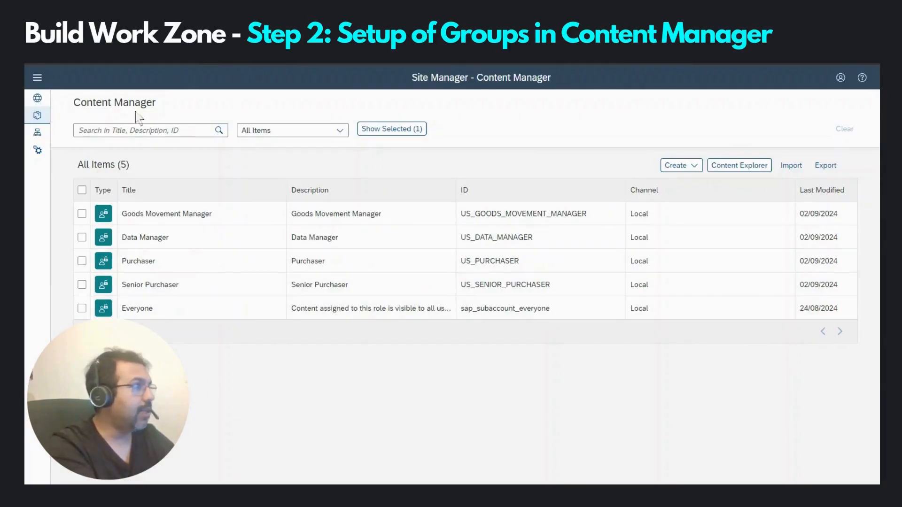
Step: Create and save the Vendor Management group with a matching description
left_click(690, 168)
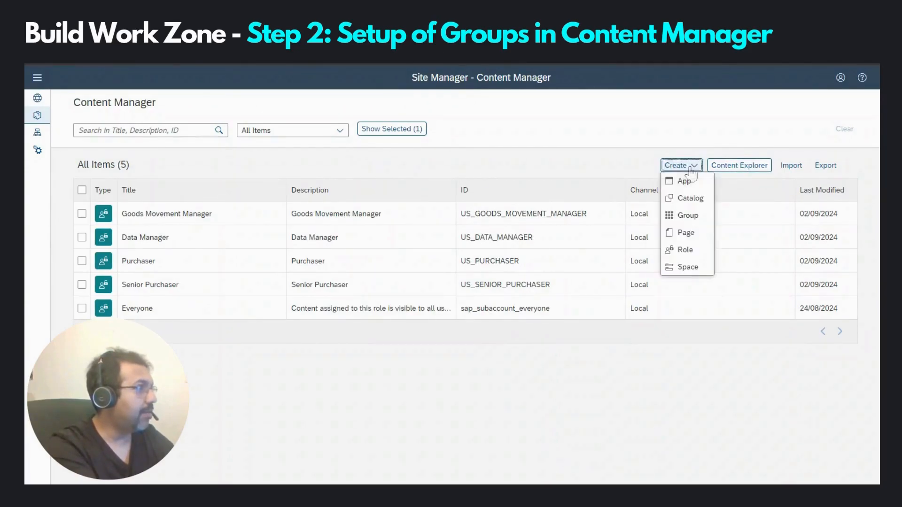
left_click(690, 221)
left_click(185, 141)
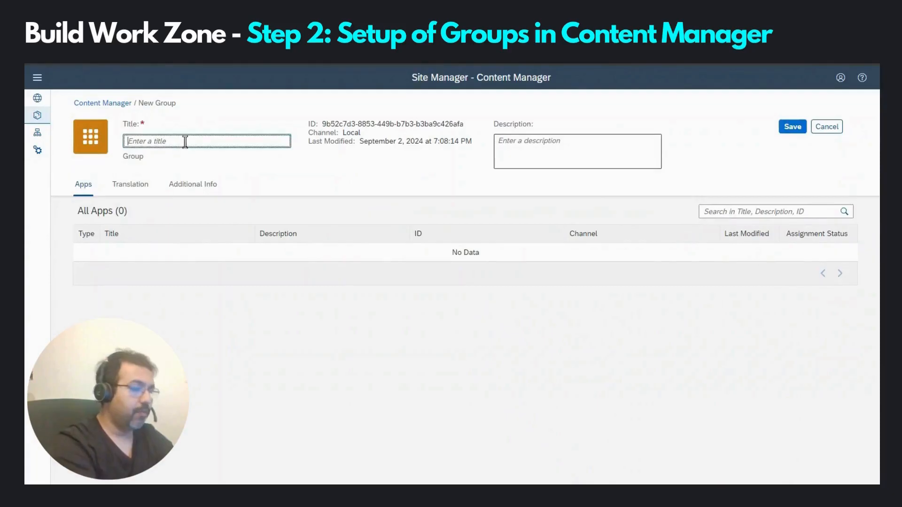
type("Vendor Management")
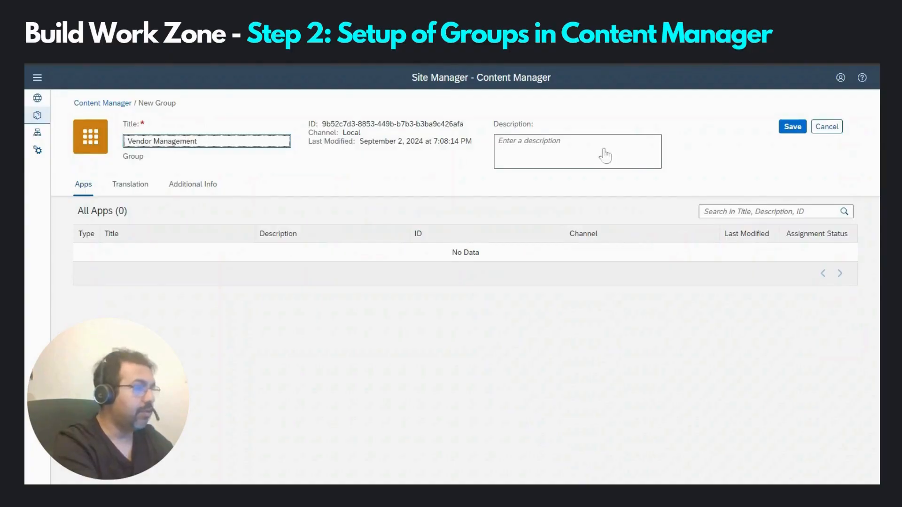
left_click(588, 150)
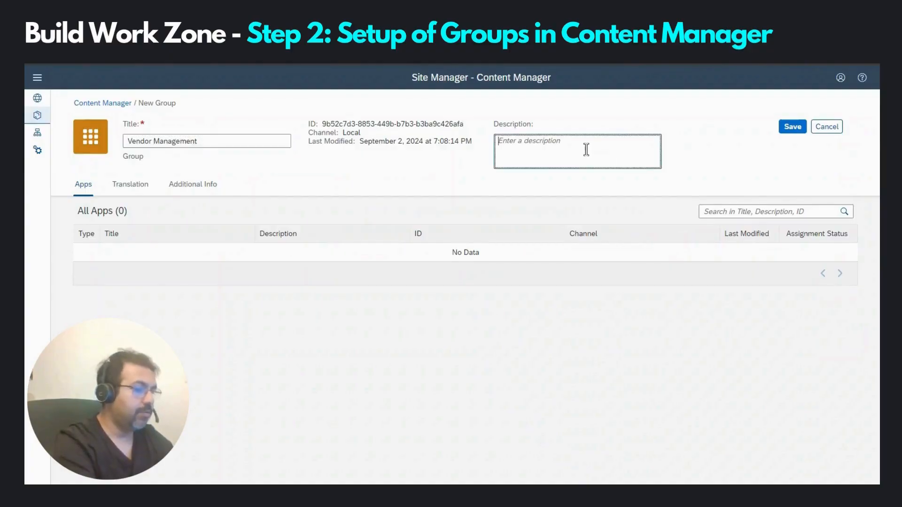
type("Vendor Man")
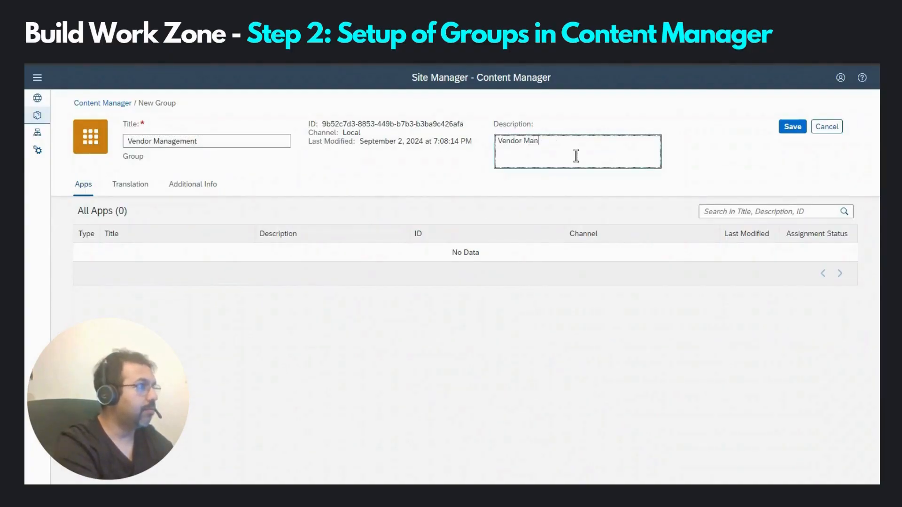
type("agement")
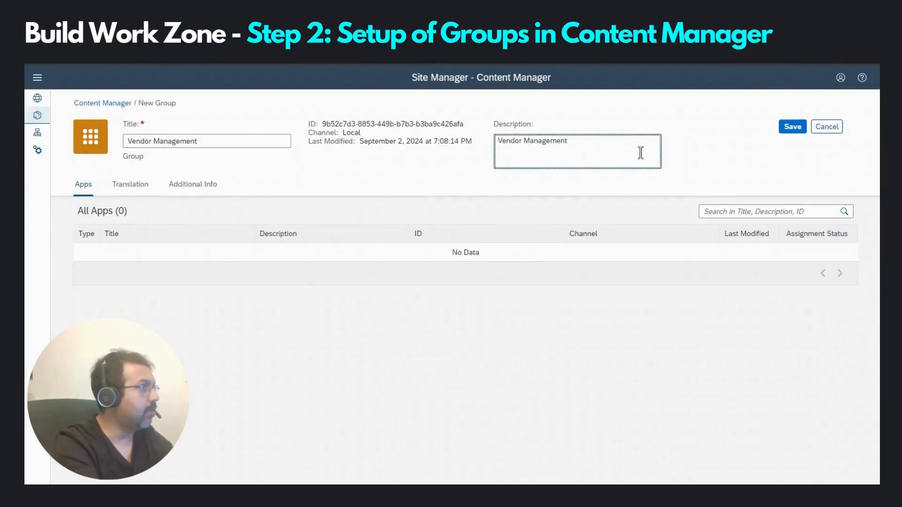
left_click(794, 128)
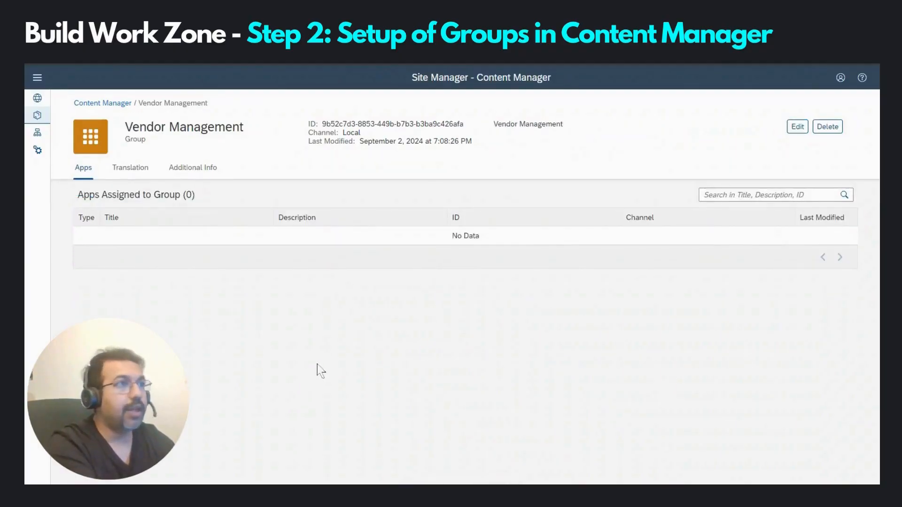
left_click(119, 107)
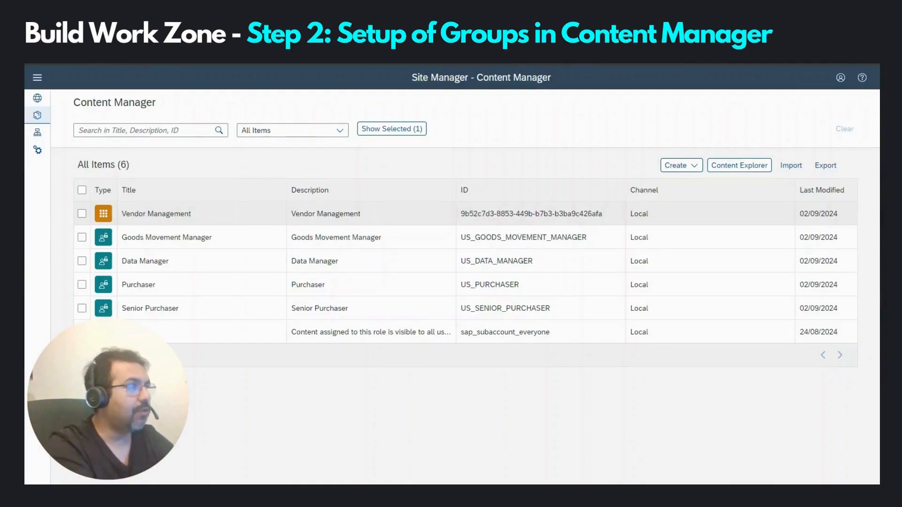
Step: Create and save the Material Management group with a matching description
left_click(679, 165)
left_click(686, 215)
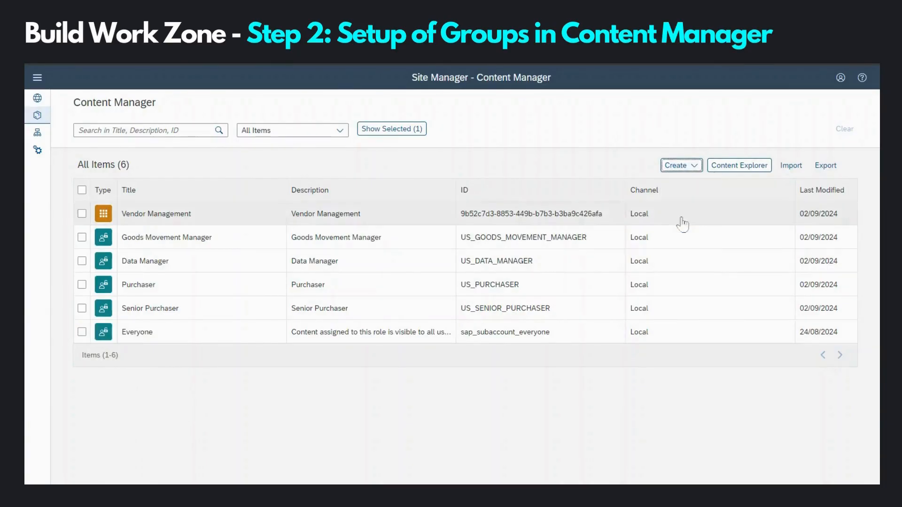
type("Material Management")
left_click(564, 144)
type("Material Manageme")
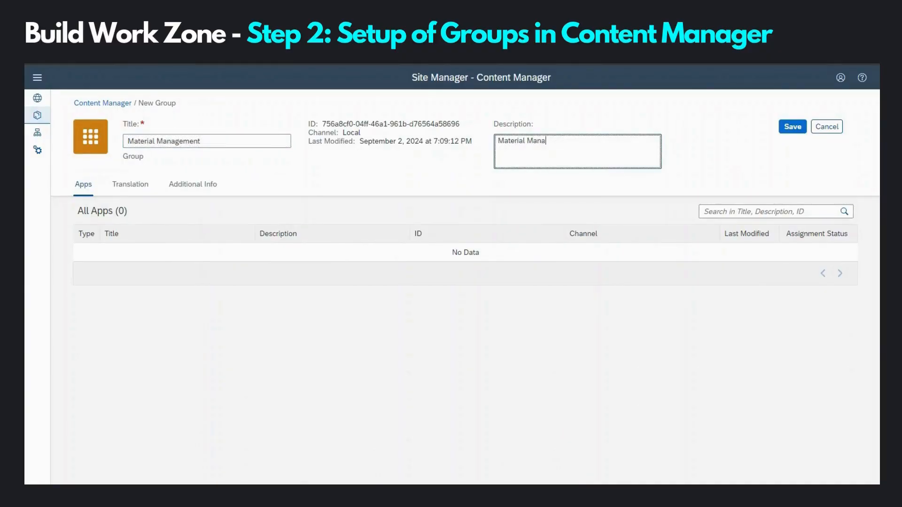
left_click(789, 126)
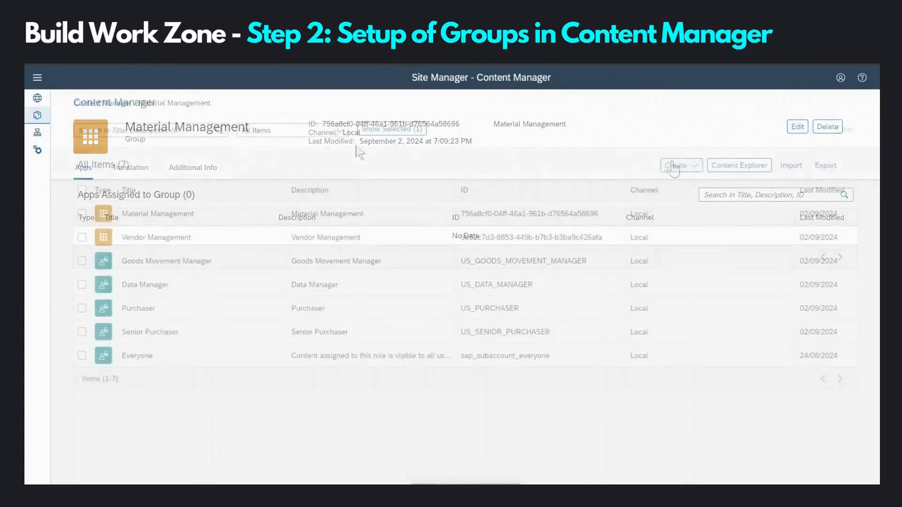
Step: Create and save the Source Management group with a matching description
left_click(680, 164)
left_click(684, 214)
left_click(258, 142)
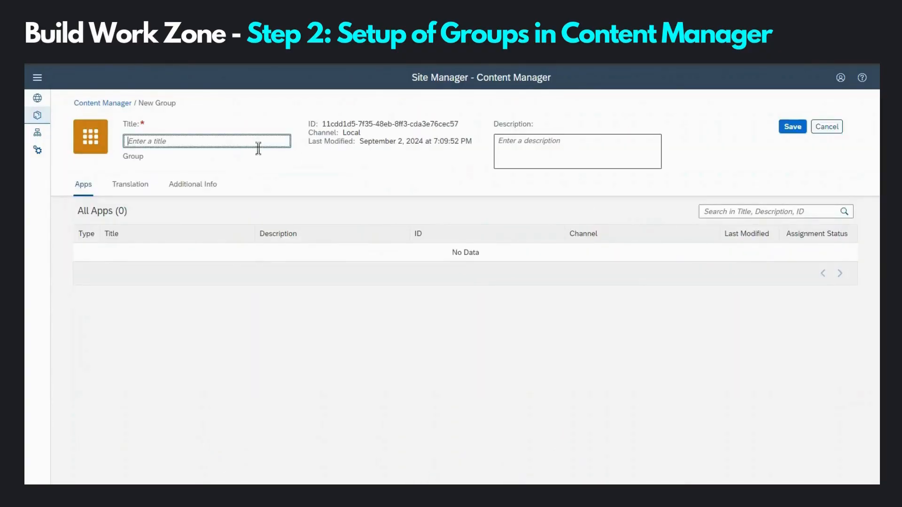
type("Source Management")
left_click(554, 144)
type("Source Management")
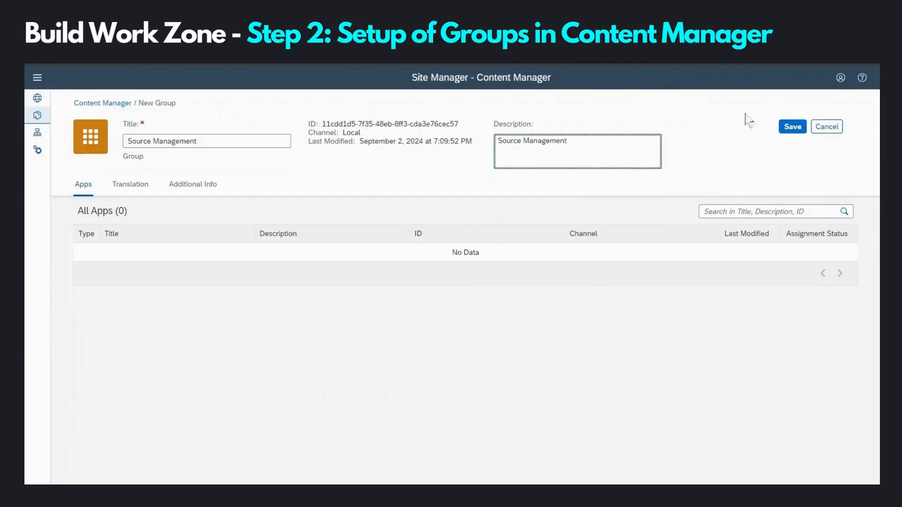
left_click(793, 127)
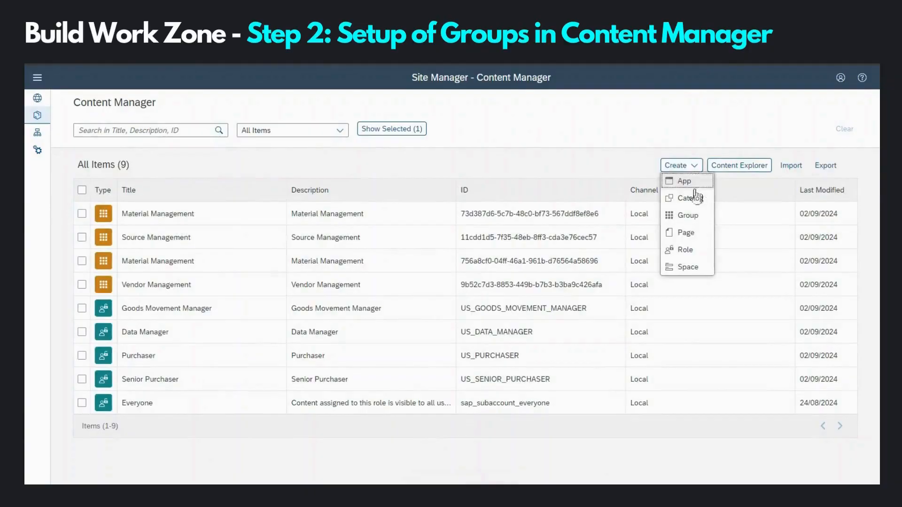
Step: Create and save the Purchase Management group with a matching description
left_click(685, 213)
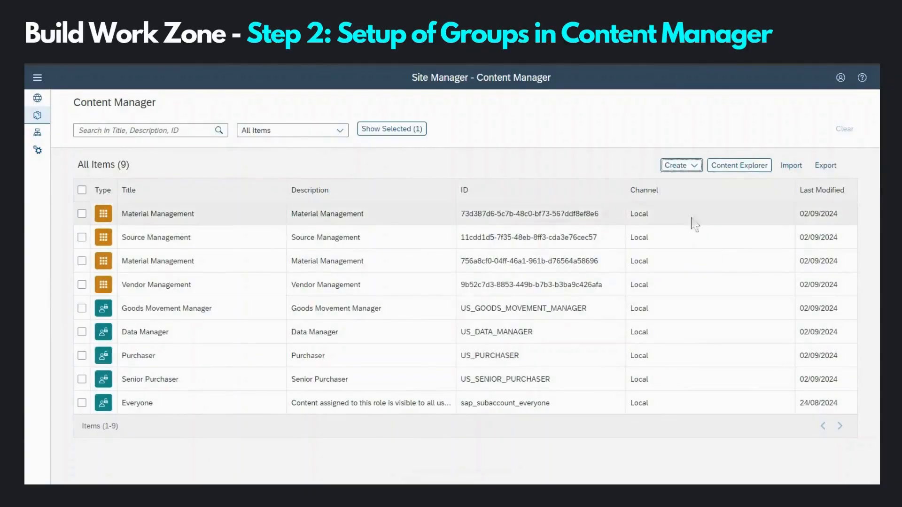
left_click(187, 141)
type("Purchase Management")
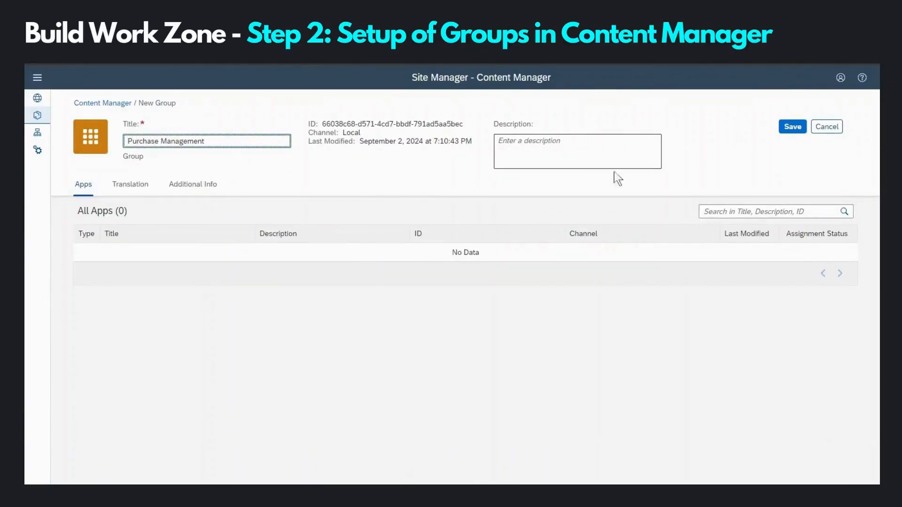
left_click(605, 143)
type("Purchase Management")
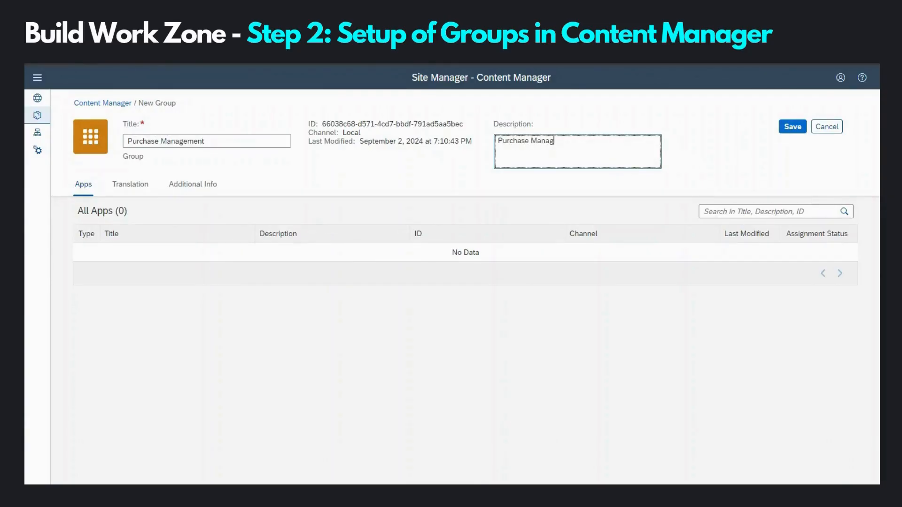
left_click(794, 128)
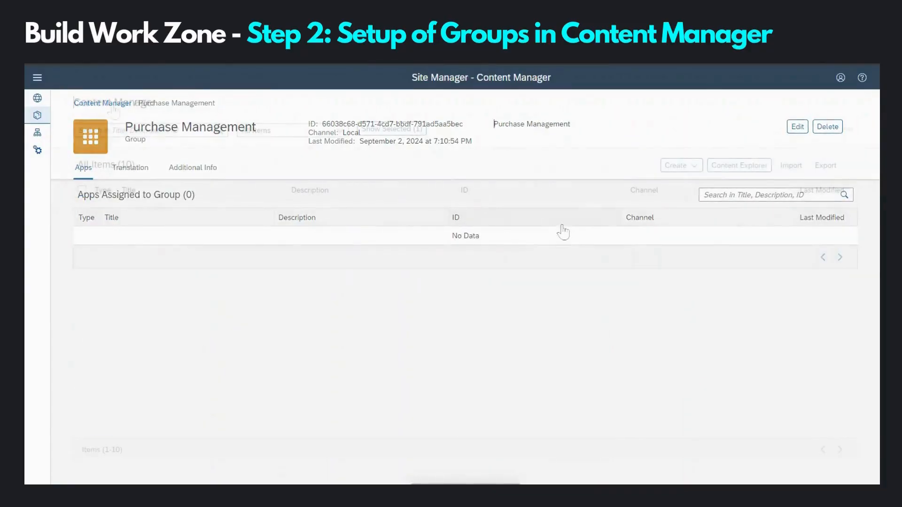
Step: Start a new group titled 'Goods Movement Management'
left_click(679, 167)
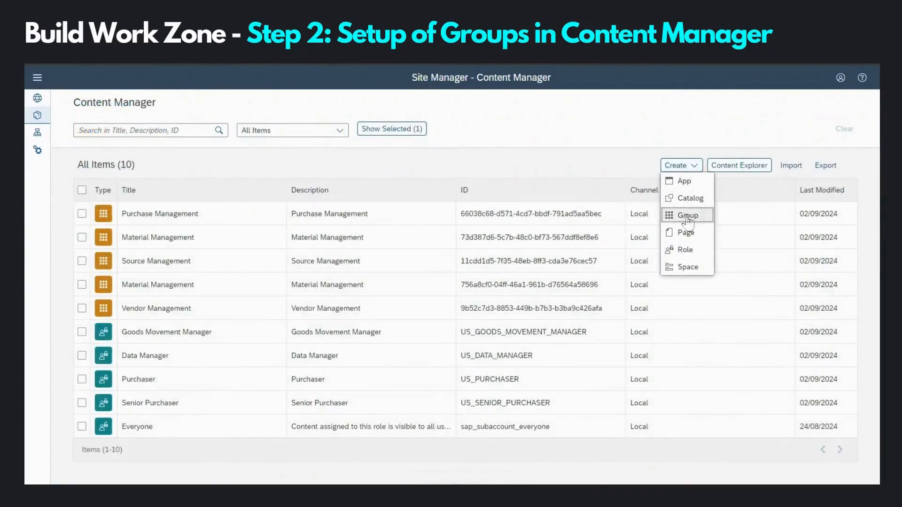
left_click(687, 216)
left_click(170, 142)
type("Goods Movement Manag")
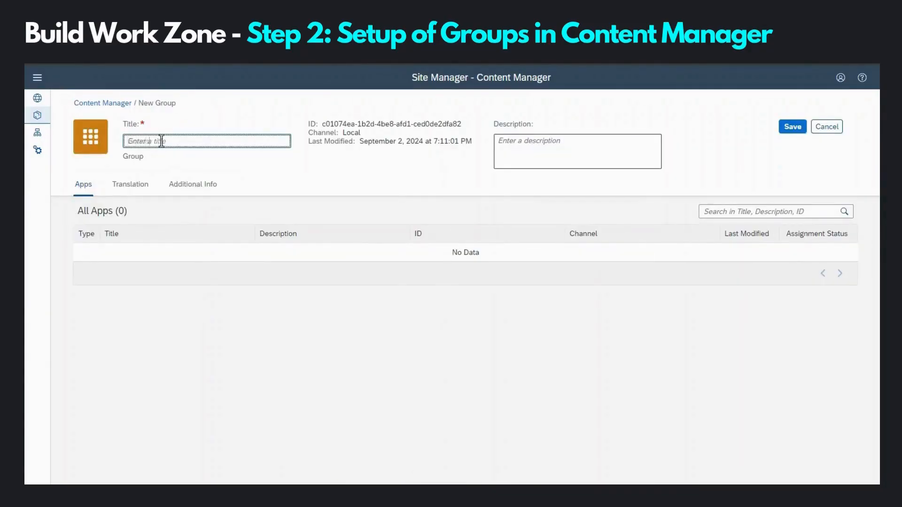
type("ement")
left_click(527, 153)
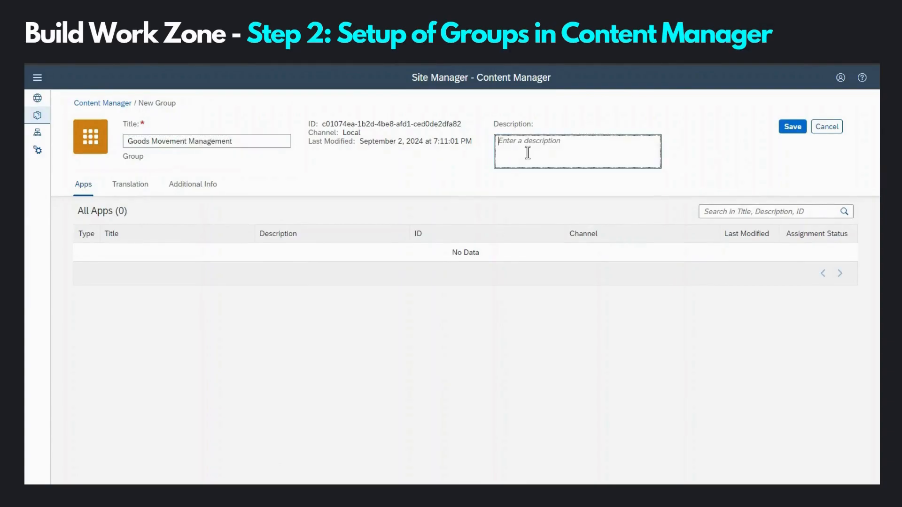
type("Goods Movement Management")
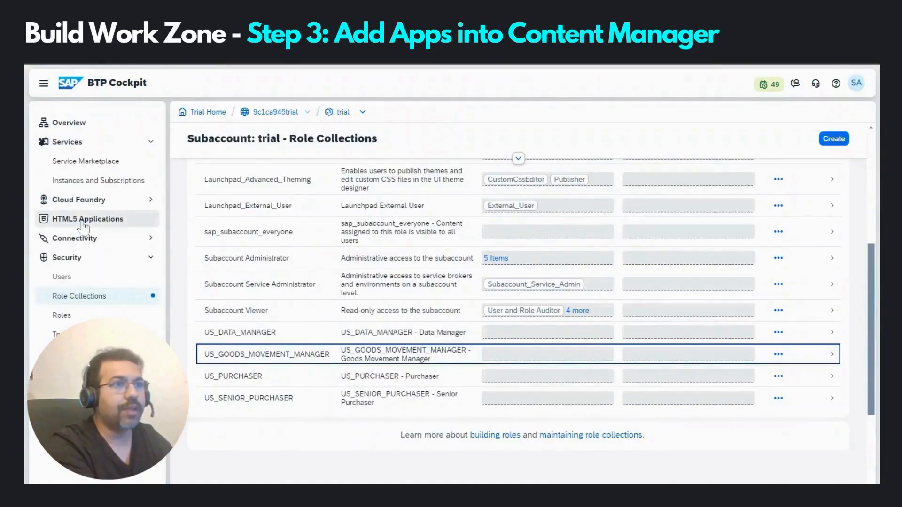
Step: Open the HTML5 Applications list and scroll through the application table
left_click(84, 223)
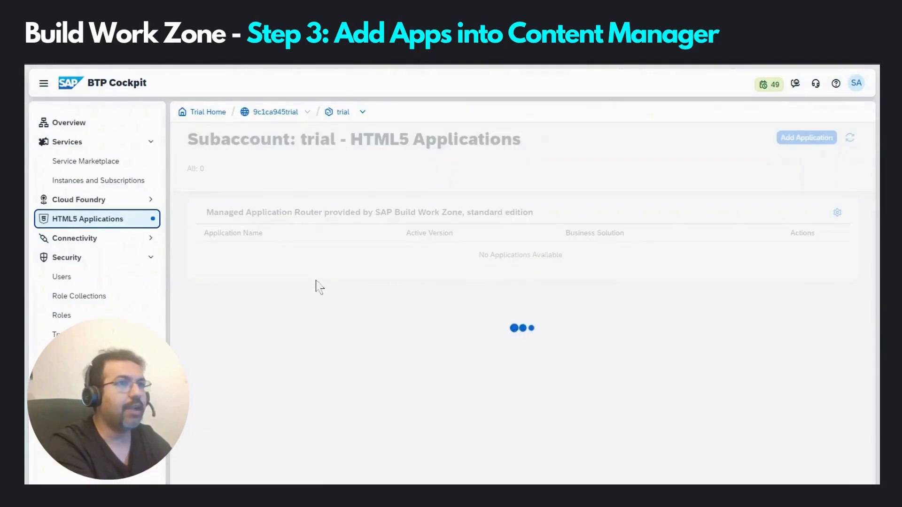
scroll(303, 284, "down", 1)
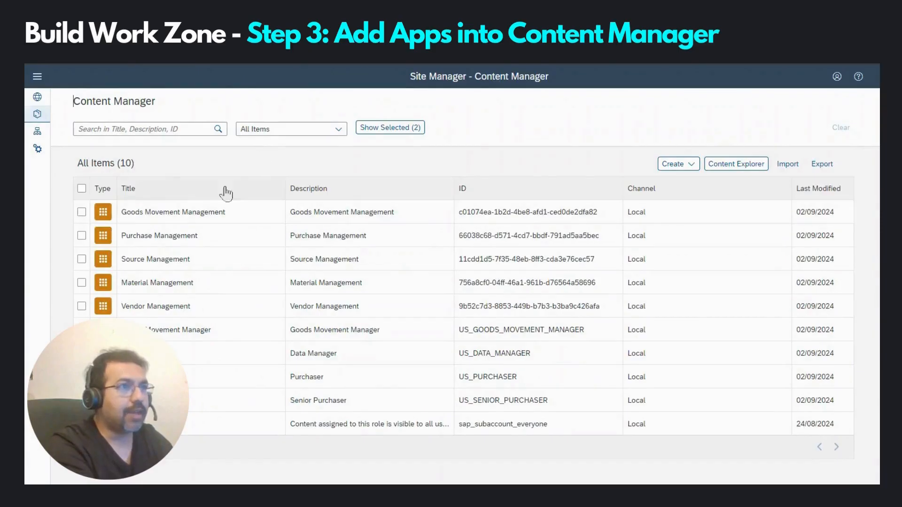
left_click(38, 133)
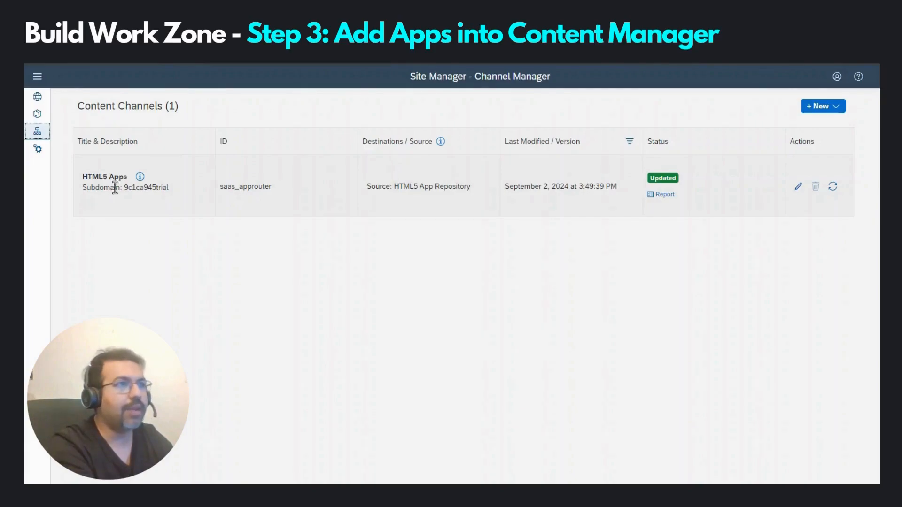
left_click(38, 114)
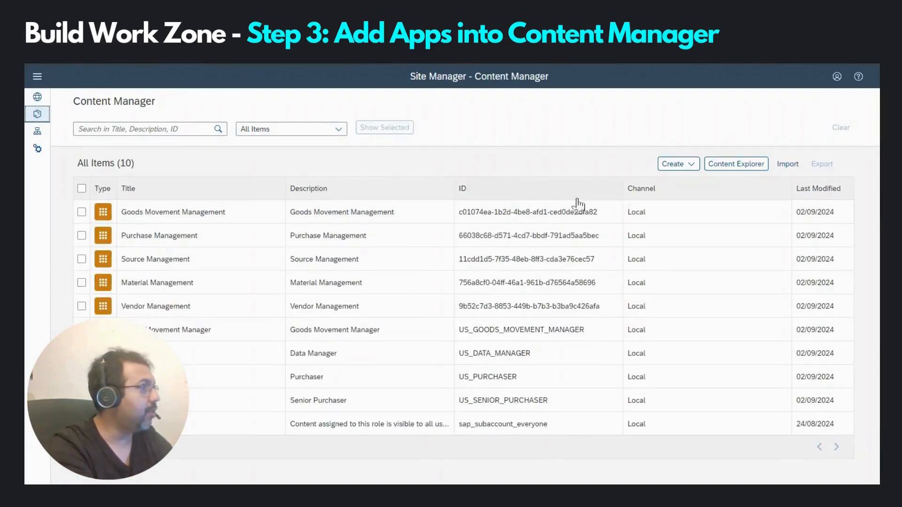
Step: Add all 14 apps from the HTML5 Apps channel via the Content Explorer
left_click(721, 165)
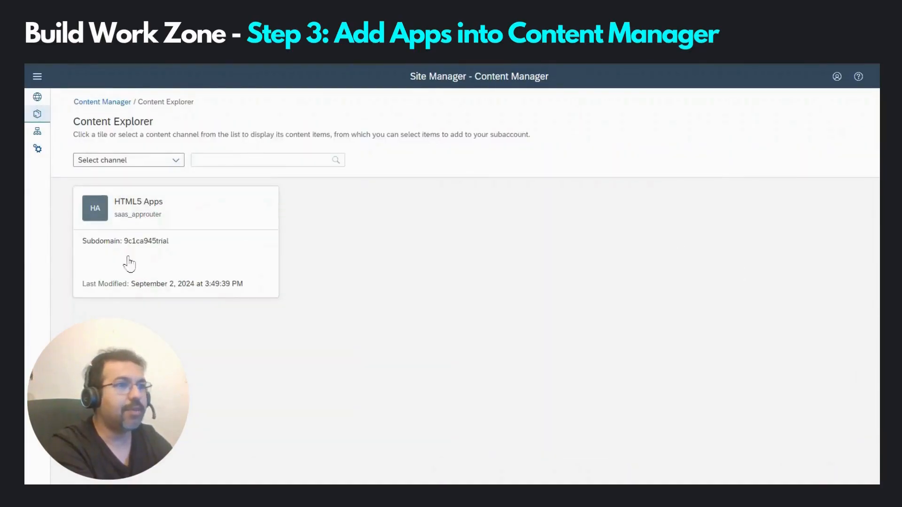
left_click(184, 214)
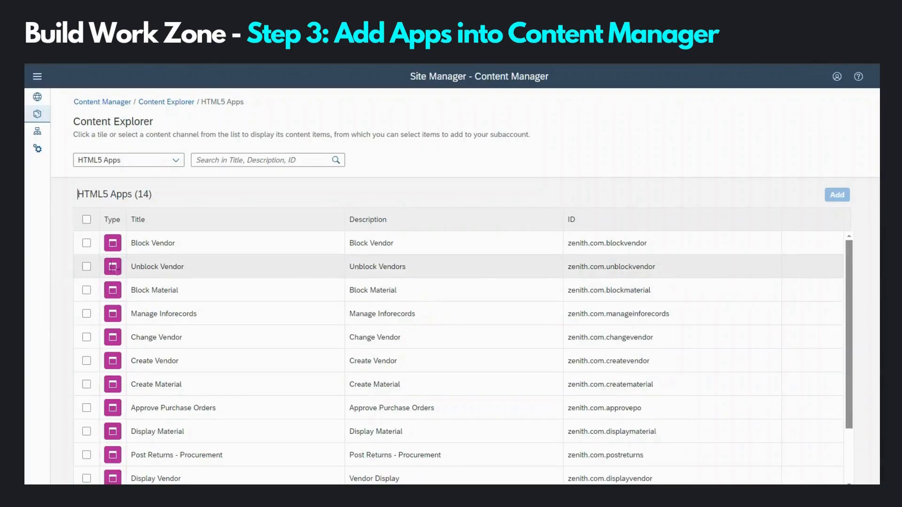
left_click(87, 220)
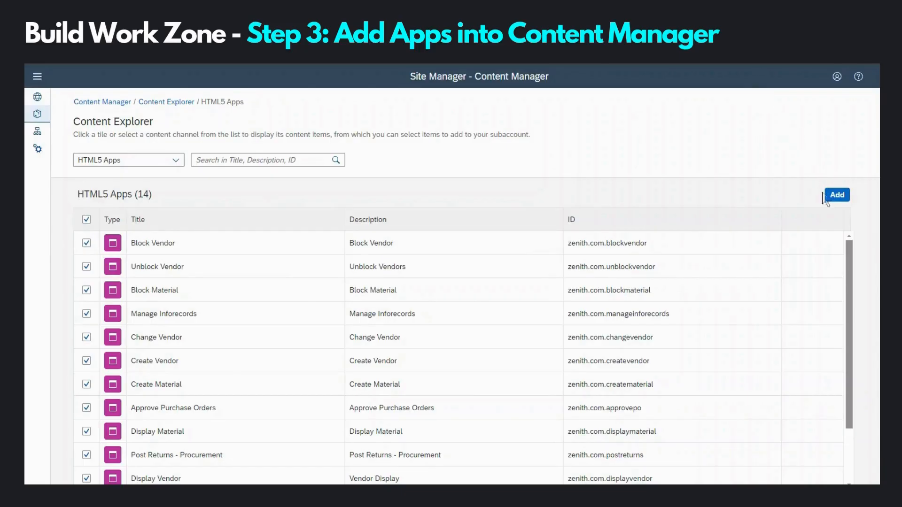
left_click(837, 195)
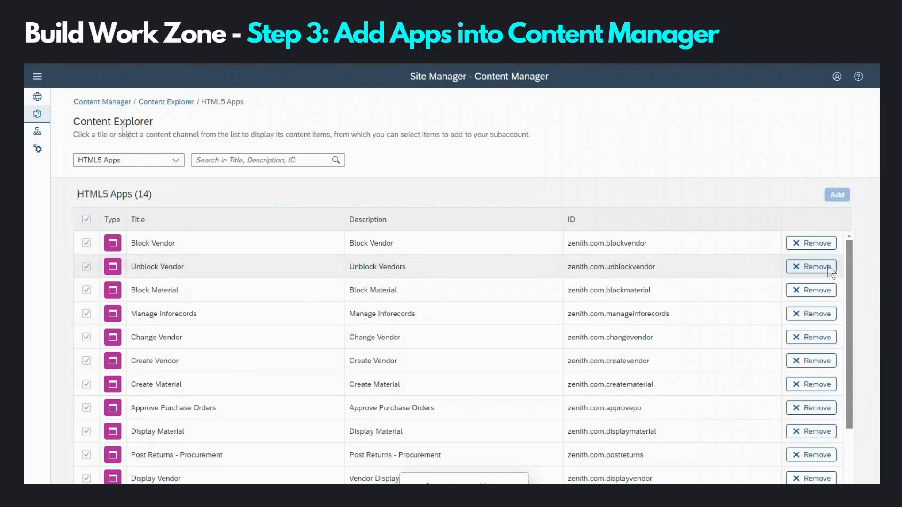
left_click(102, 102)
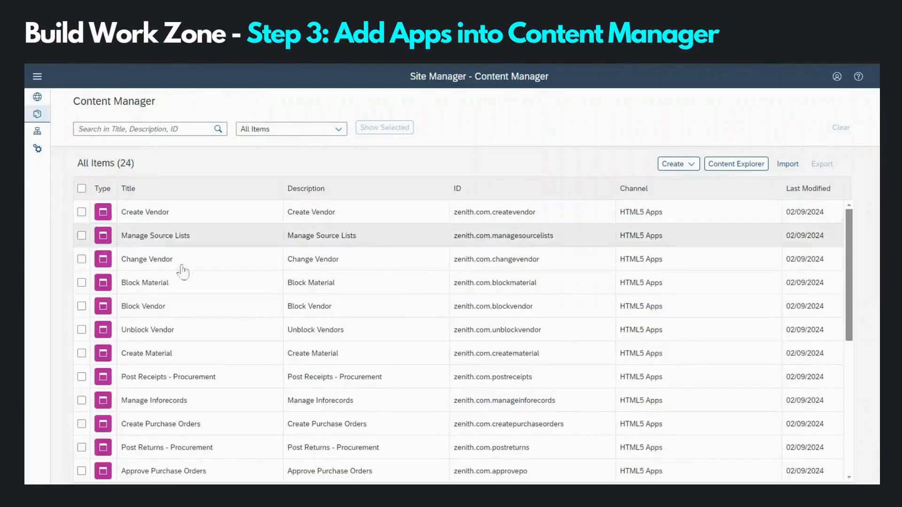
Step: Scroll through the Content Manager list to review the added apps and groups
scroll(201, 281, "down", 6)
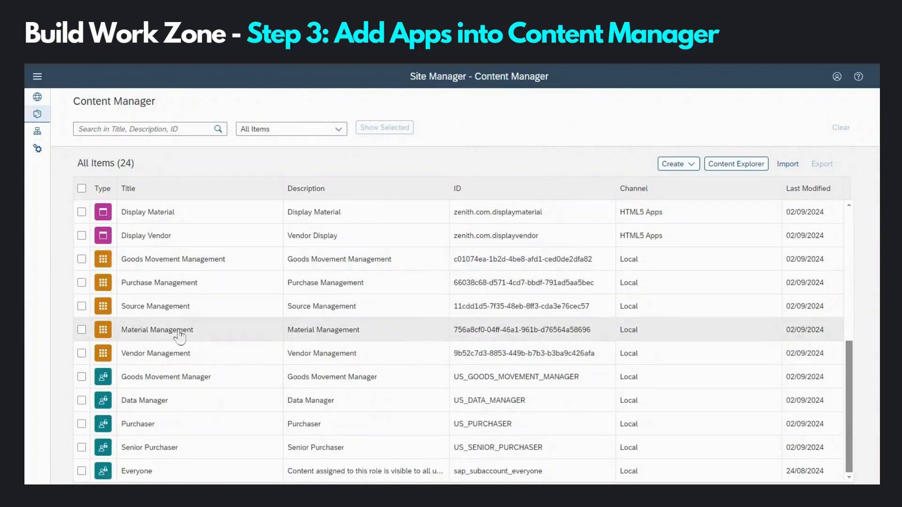
scroll(180, 335, "up", 5)
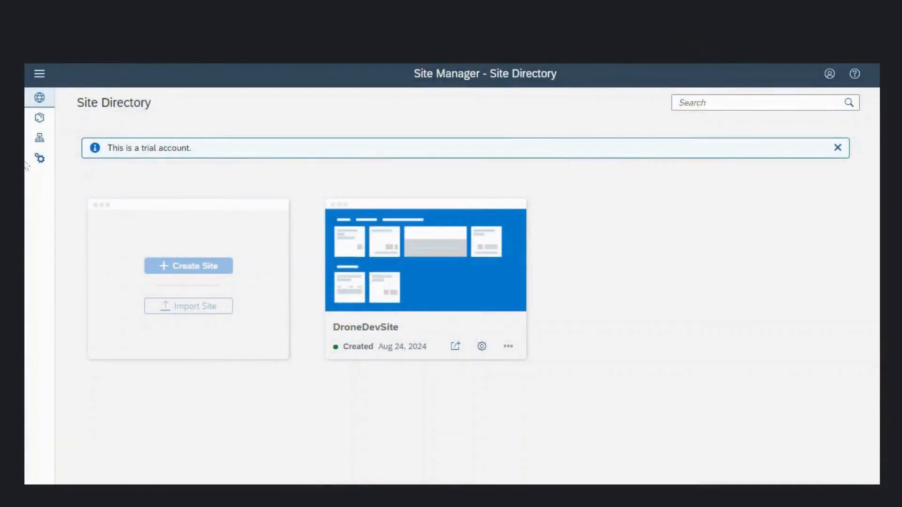
Step: Open the Vendor Management group from the Content Manager list
left_click(39, 120)
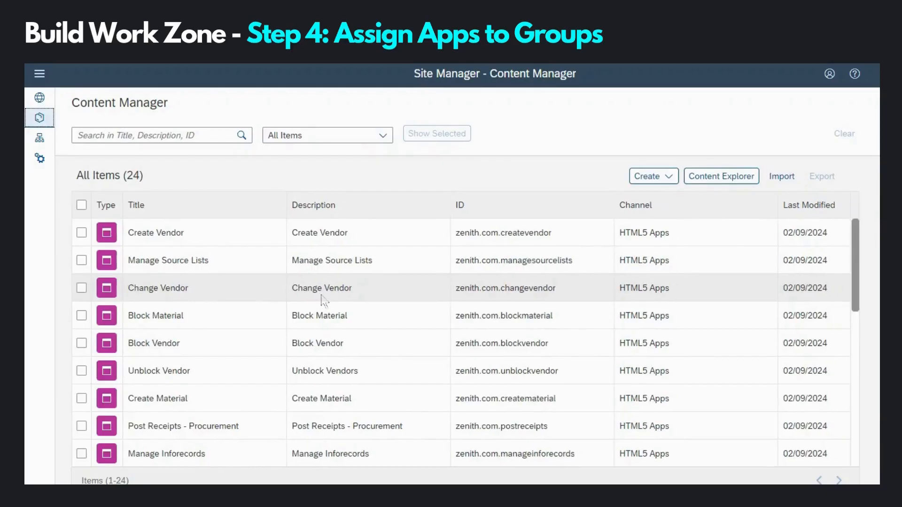
scroll(252, 307, "down", 5)
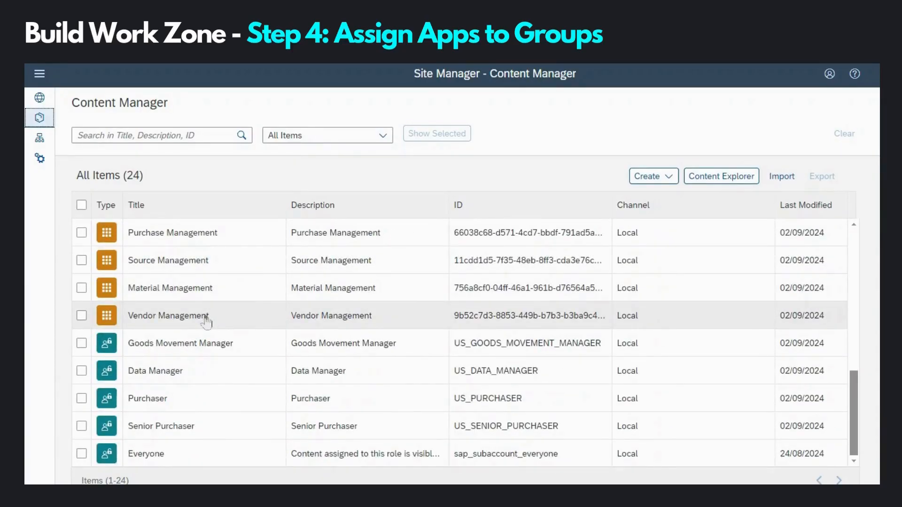
left_click(179, 316)
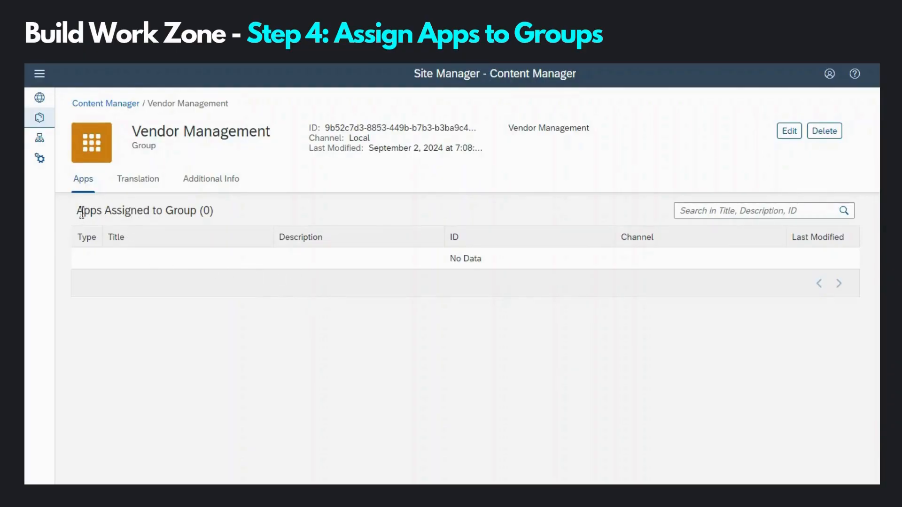
Step: Assign Create, Change, Block, Unblock and Display Vendor to Vendor Management and save
left_click(788, 134)
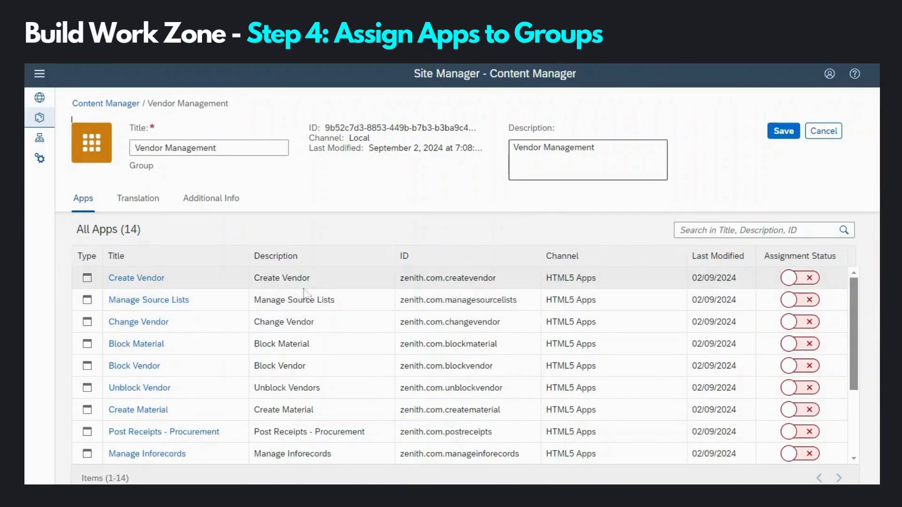
scroll(305, 294, "down", 3)
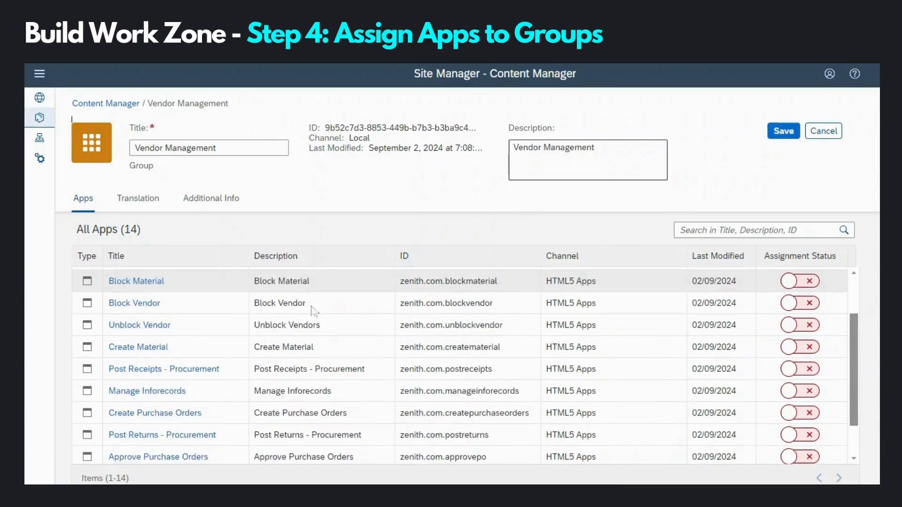
scroll(313, 311, "up", 3)
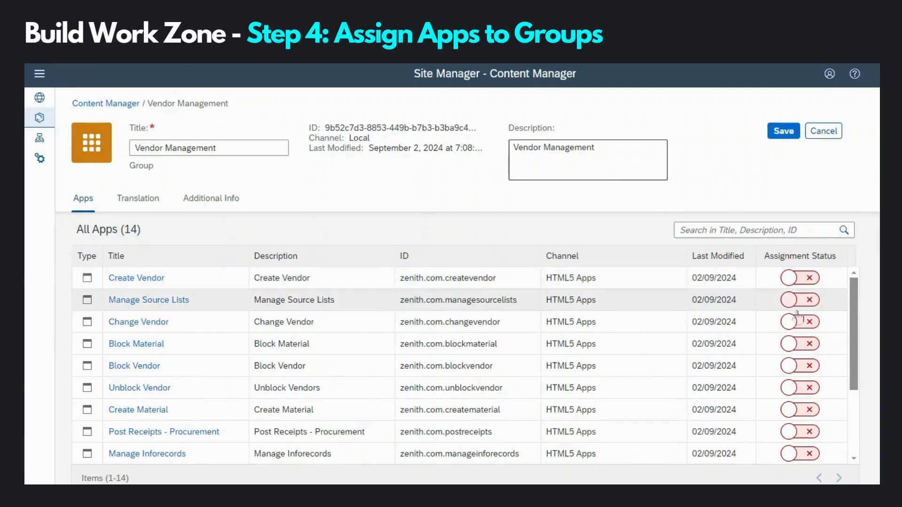
left_click(813, 281)
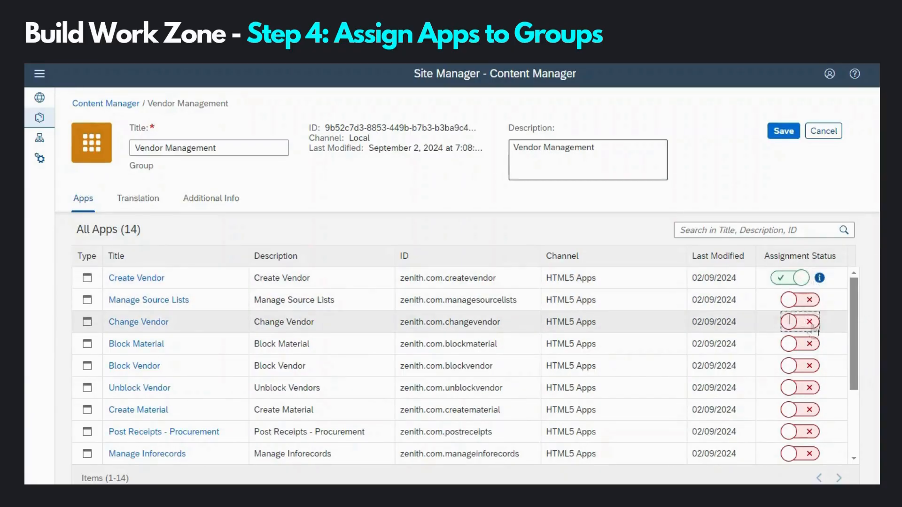
left_click(813, 325)
left_click(807, 346)
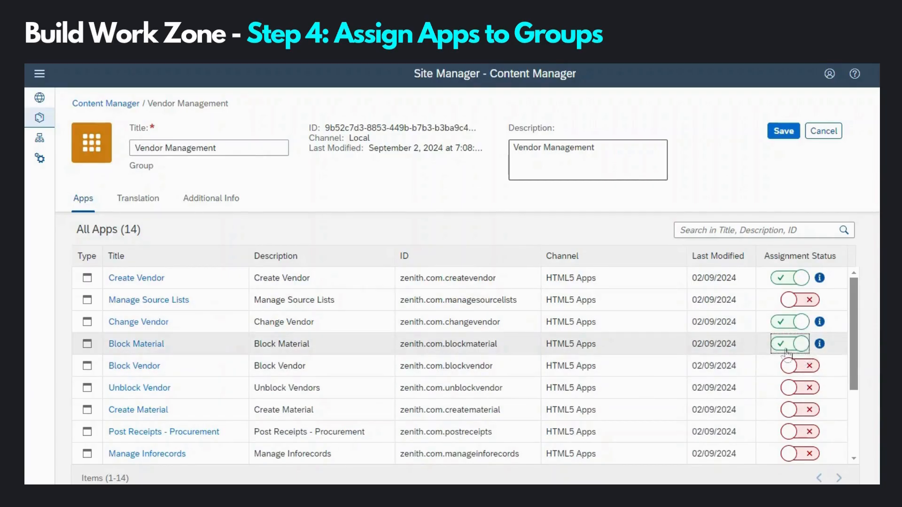
left_click(789, 348)
left_click(812, 368)
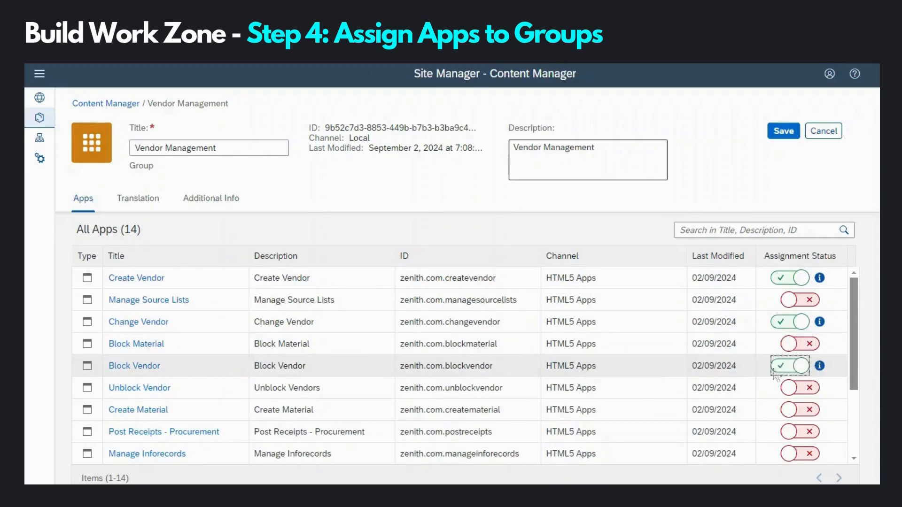
left_click(797, 388)
scroll(733, 371, "down", 3)
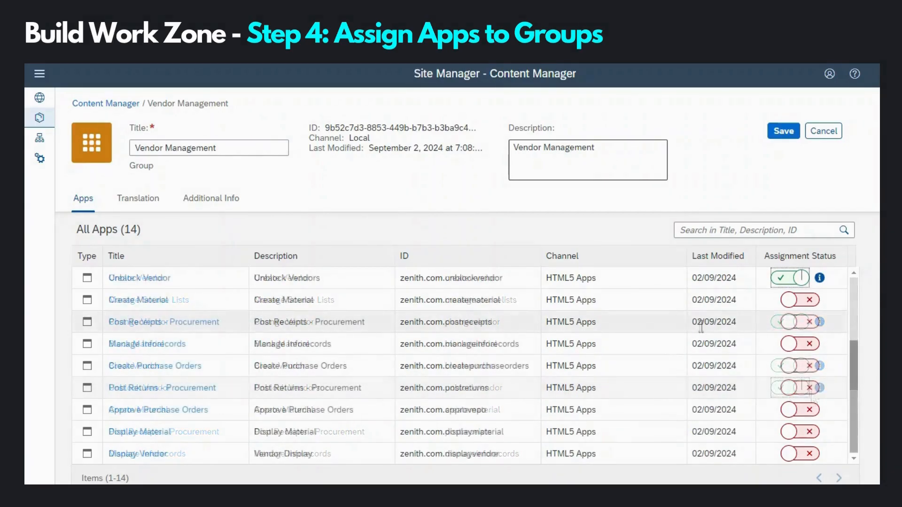
left_click(791, 454)
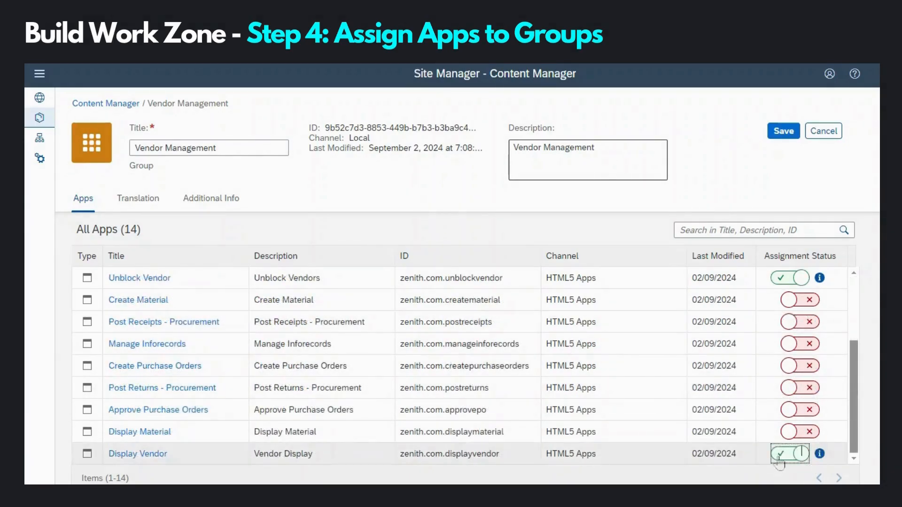
scroll(787, 435, "up", 3)
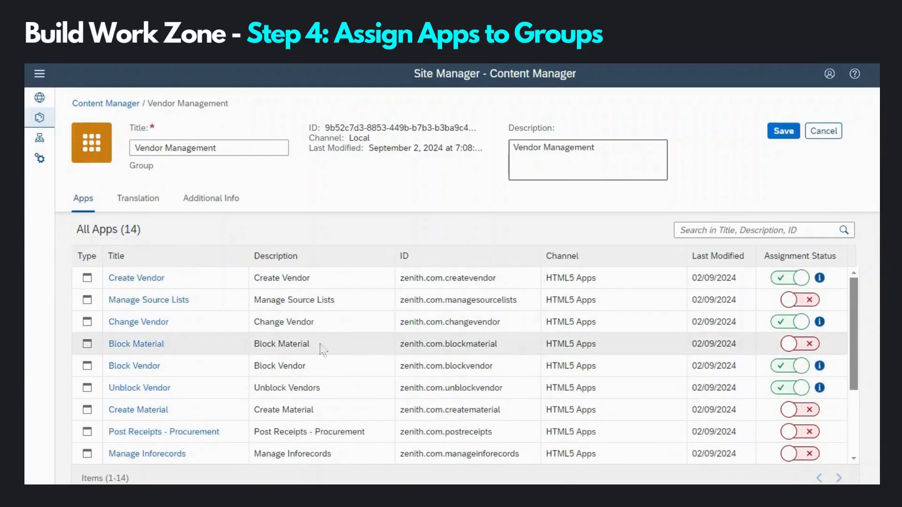
left_click(782, 133)
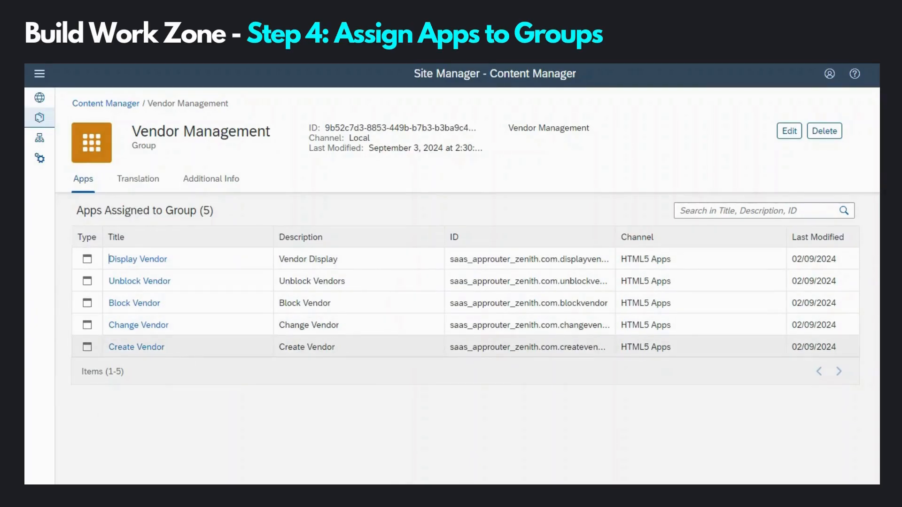
Step: Switch on Manage Source Lists and Manage Inforecords in the Source Management group and save
left_click(124, 104)
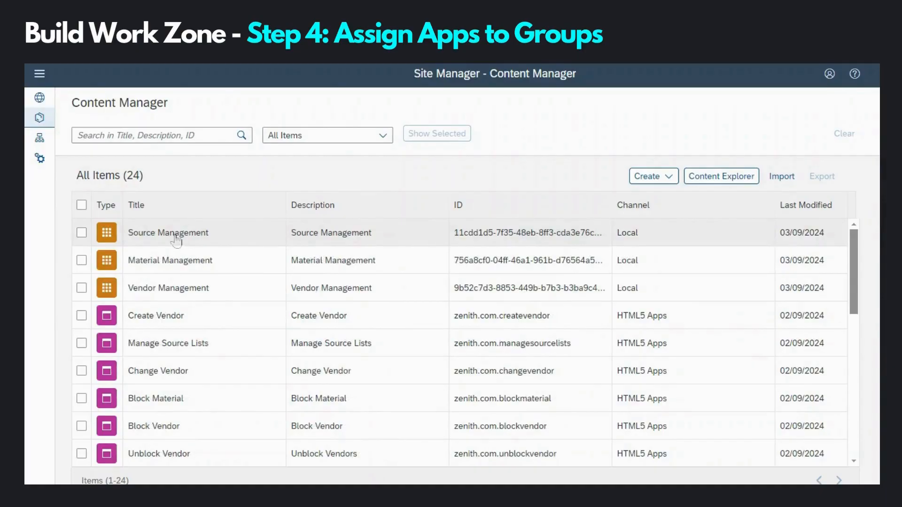
left_click(177, 235)
left_click(789, 131)
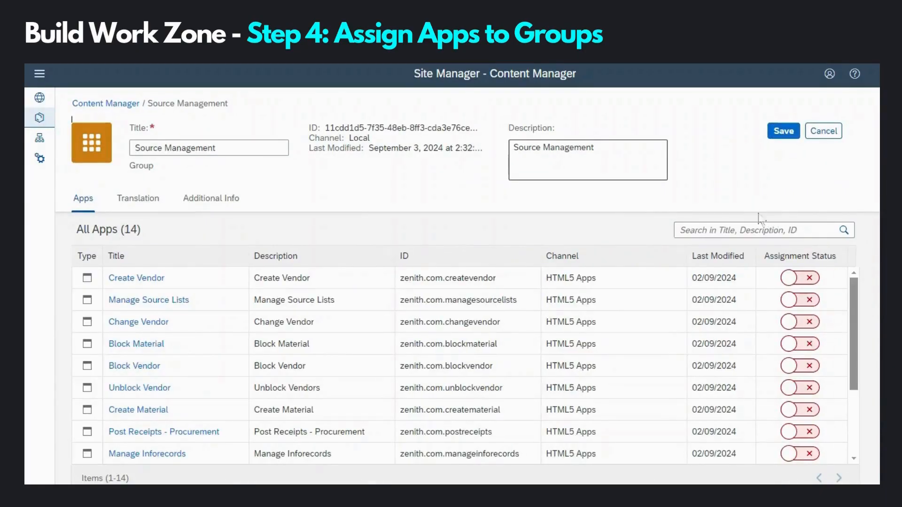
left_click(800, 300)
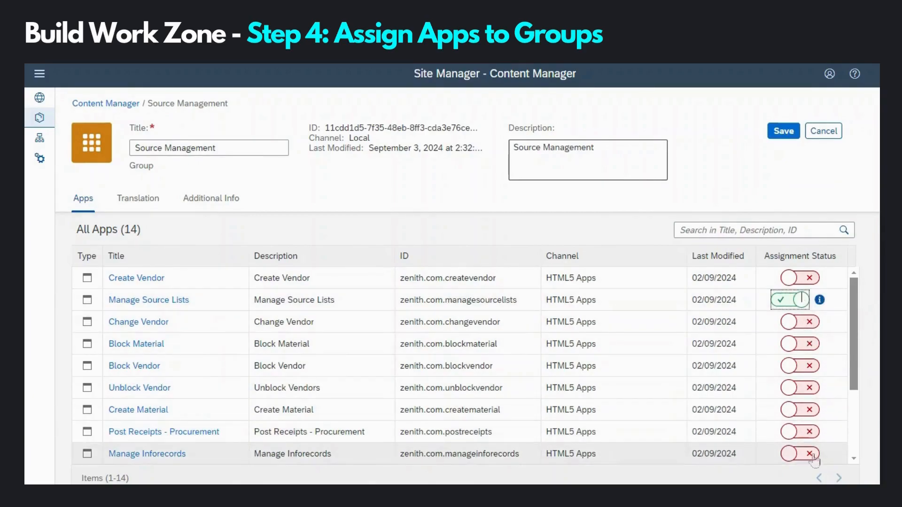
left_click(818, 454)
left_click(783, 131)
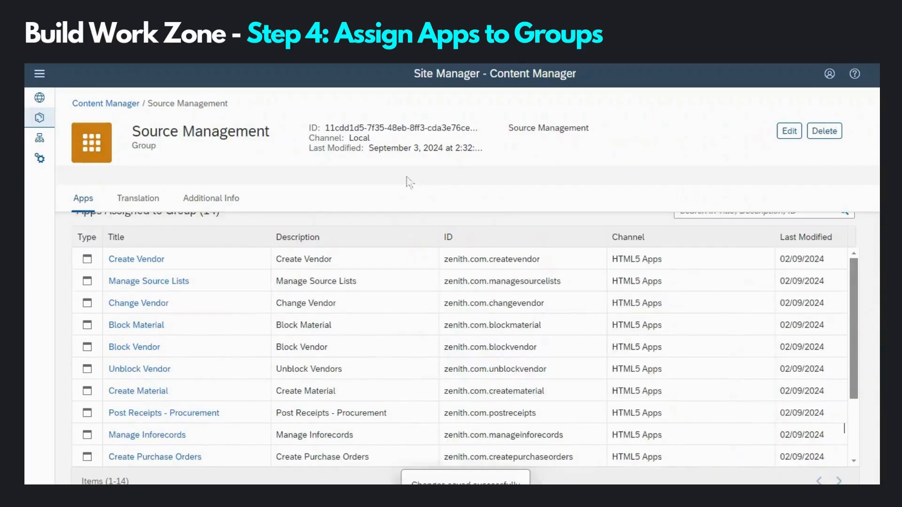
left_click(125, 104)
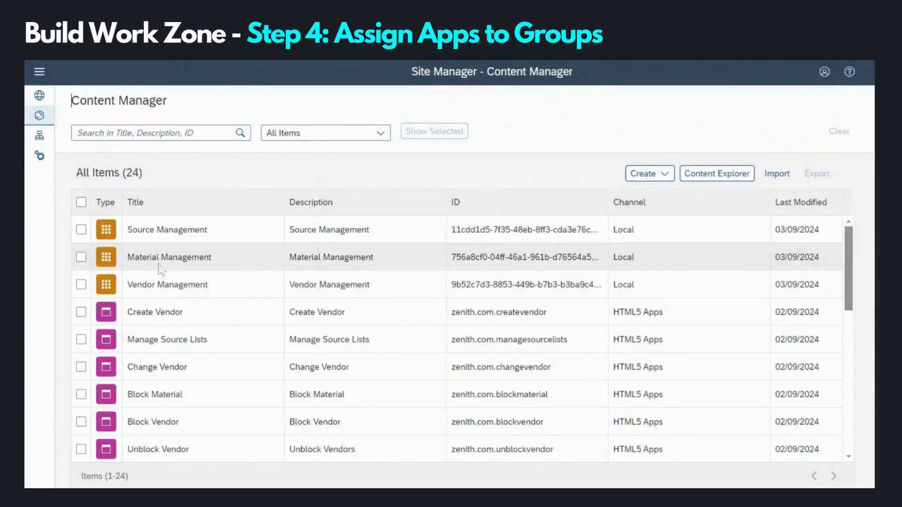
Step: Switch on Block Material, Create Material and Display Material in the Material Management group and save
left_click(159, 261)
left_click(784, 130)
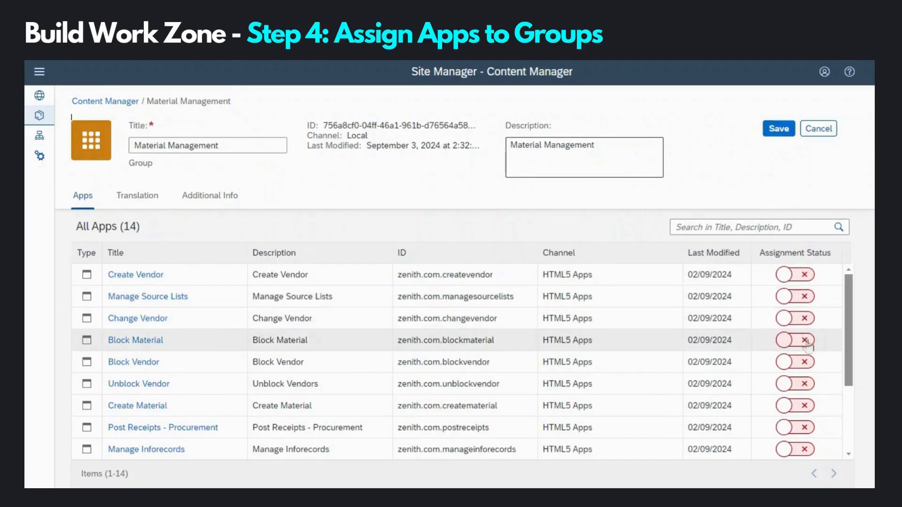
left_click(804, 340)
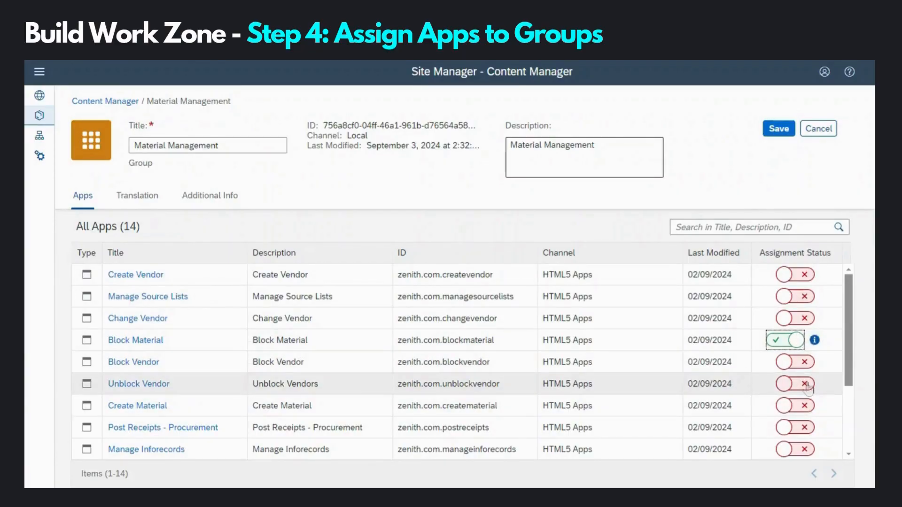
left_click(805, 407)
scroll(808, 409, "down", 5)
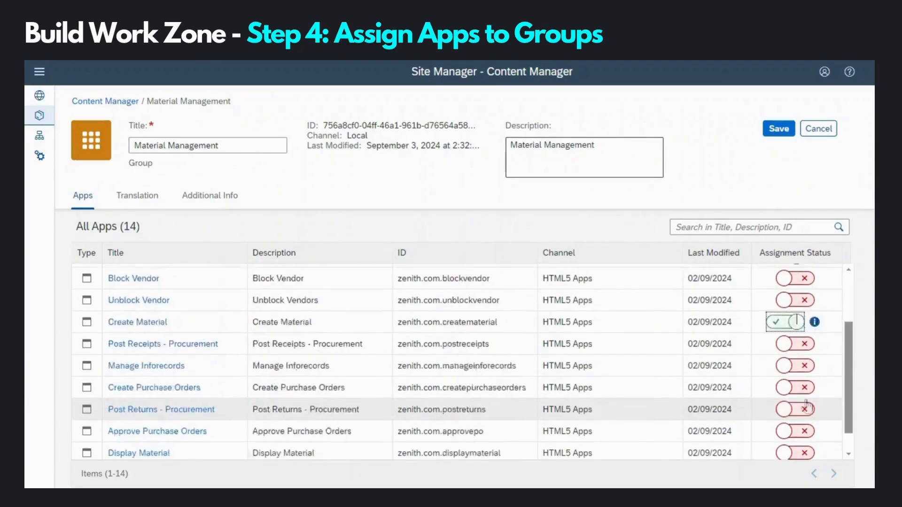
left_click(805, 432)
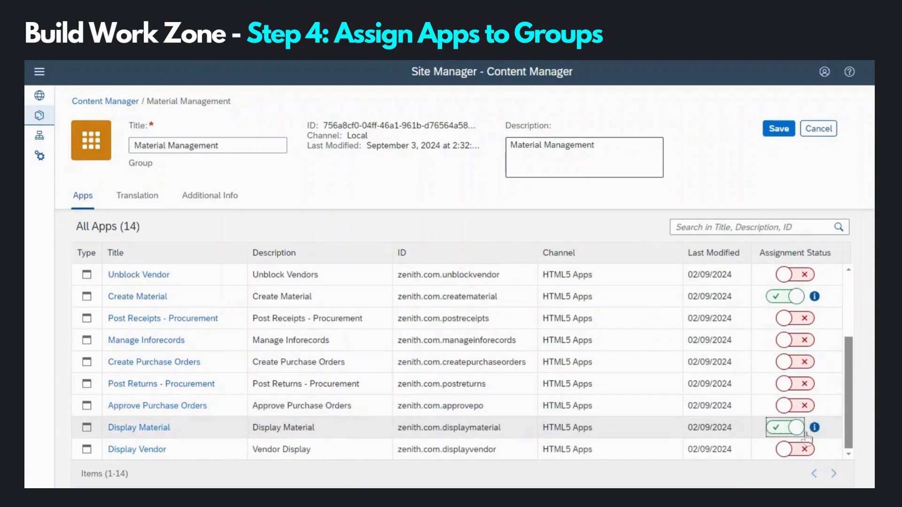
left_click(785, 131)
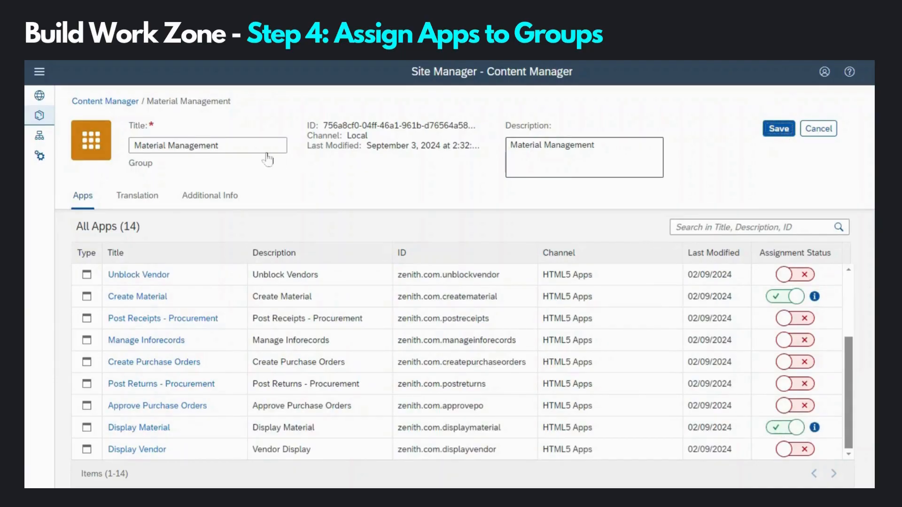
left_click(122, 102)
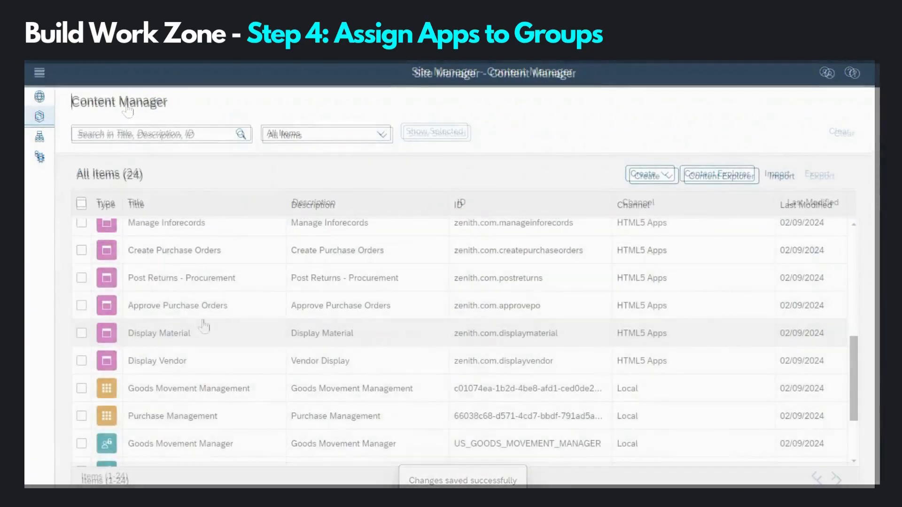
scroll(202, 324, "down", 2)
Step: Switch on Create Purchase Orders and Approve Purchase Orders in the Purchase Management group and save
left_click(177, 352)
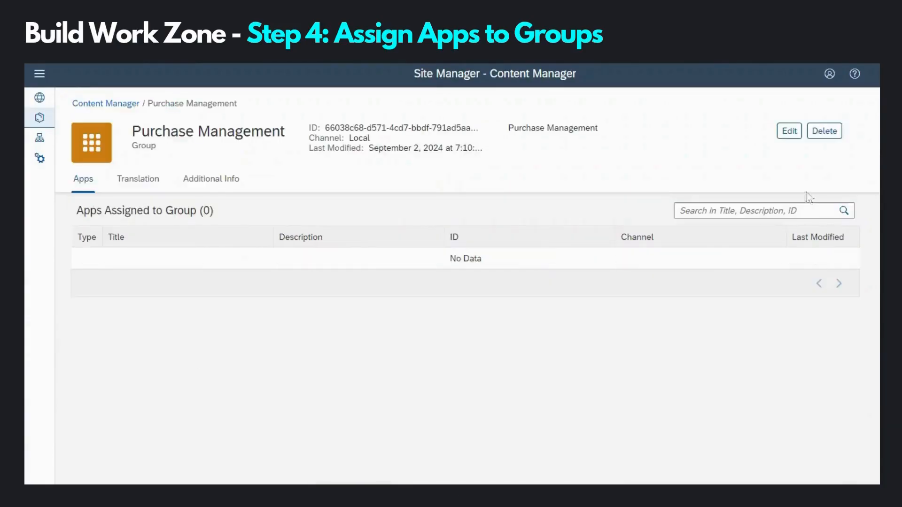
left_click(790, 133)
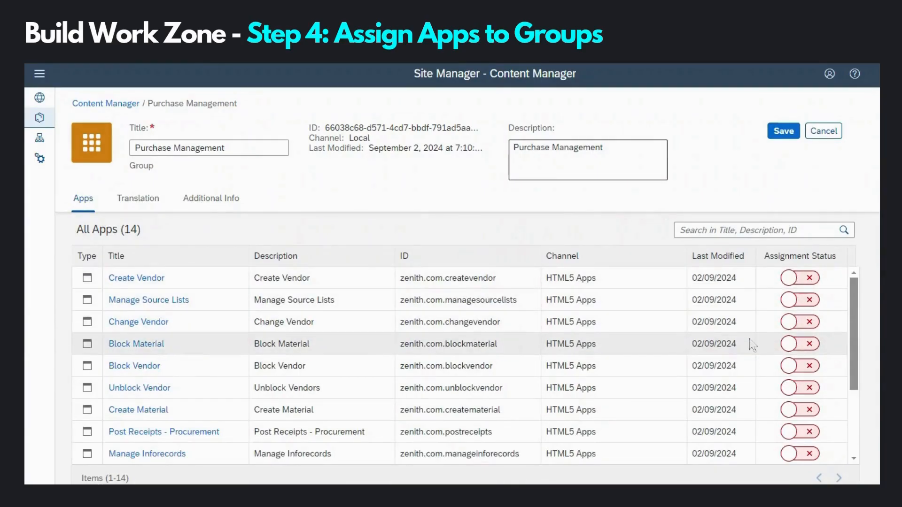
scroll(751, 340, "down", 3)
left_click(797, 416)
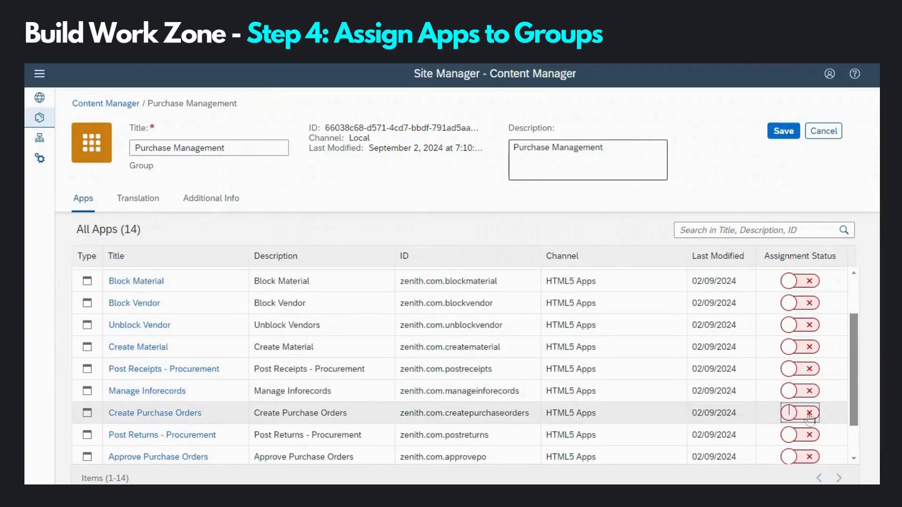
left_click(800, 457)
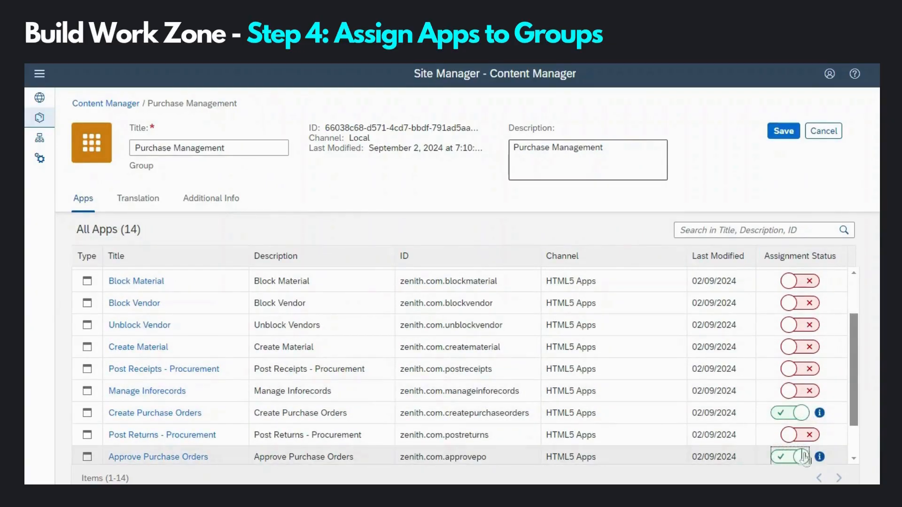
left_click(783, 131)
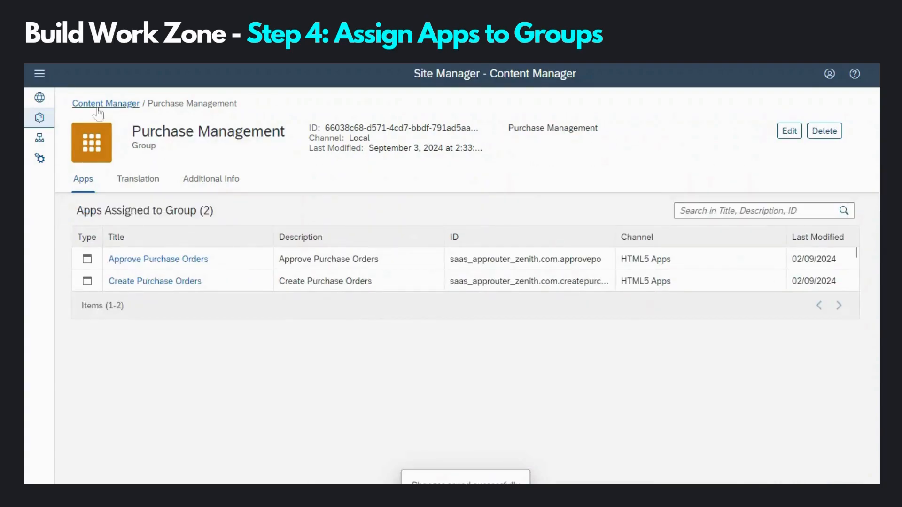
left_click(98, 107)
scroll(539, 323, "down", 8)
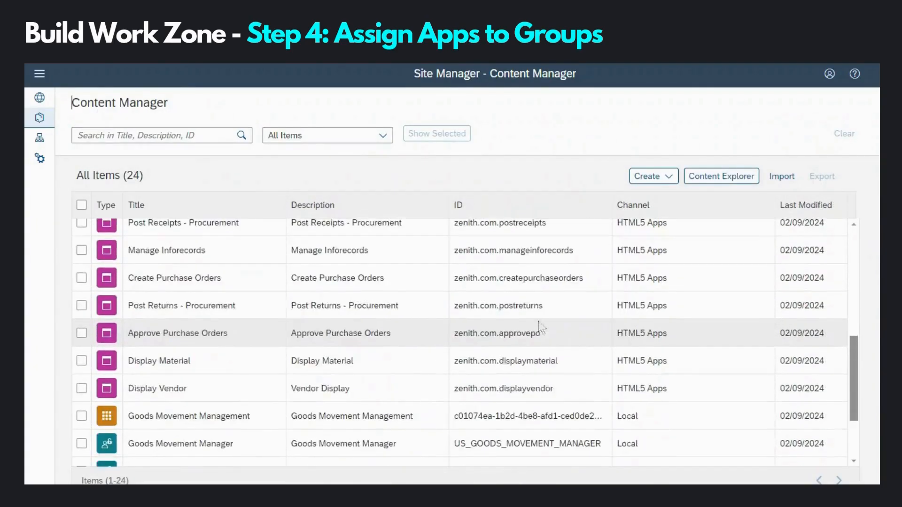
scroll(539, 324, "down", 4)
Step: Switch on Post Receipts - Procurement and Post Returns - Procurement in Goods Movement Management and save
left_click(160, 316)
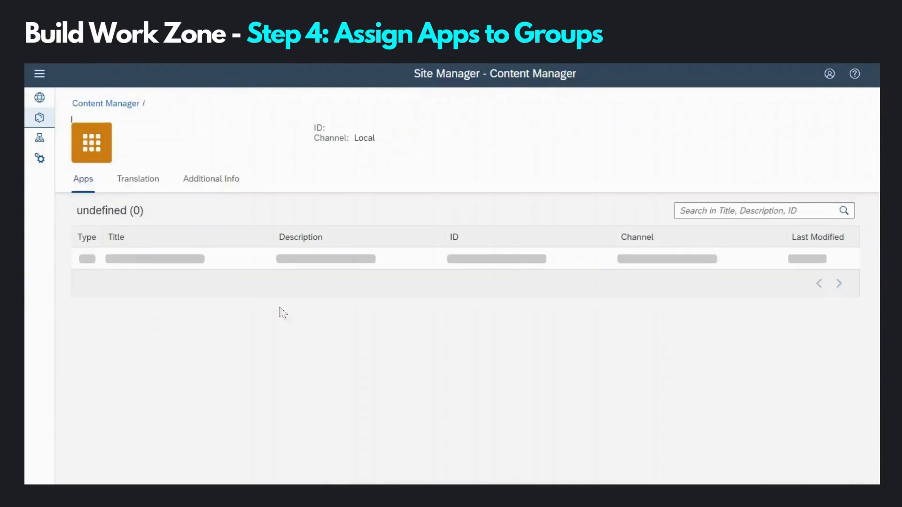
left_click(790, 136)
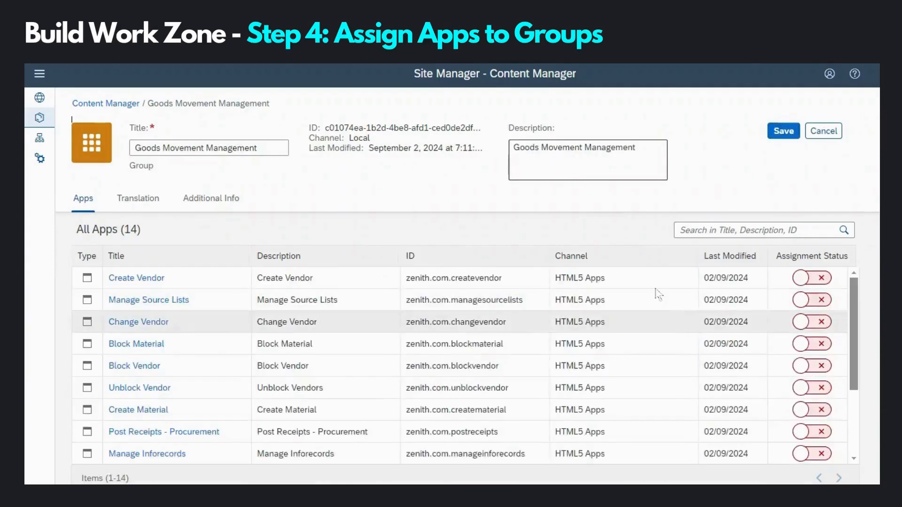
left_click(810, 432)
scroll(815, 438, "down", 5)
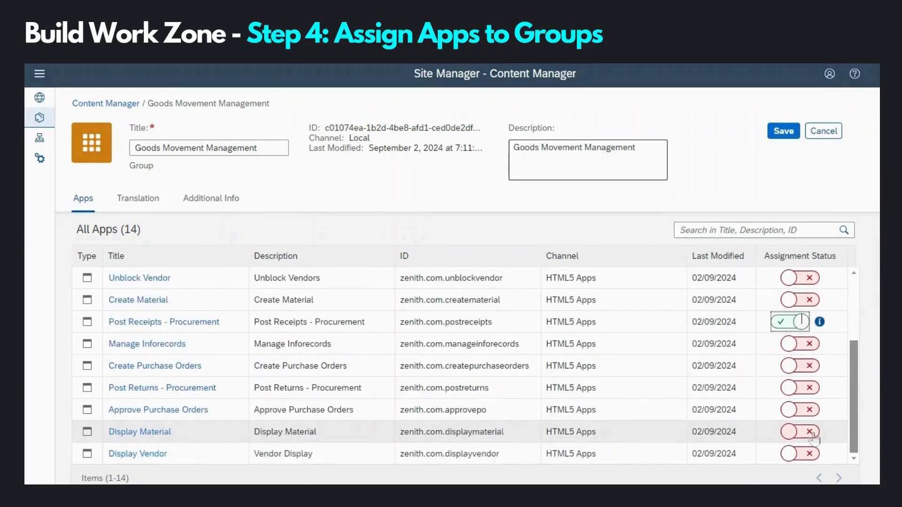
left_click(810, 394)
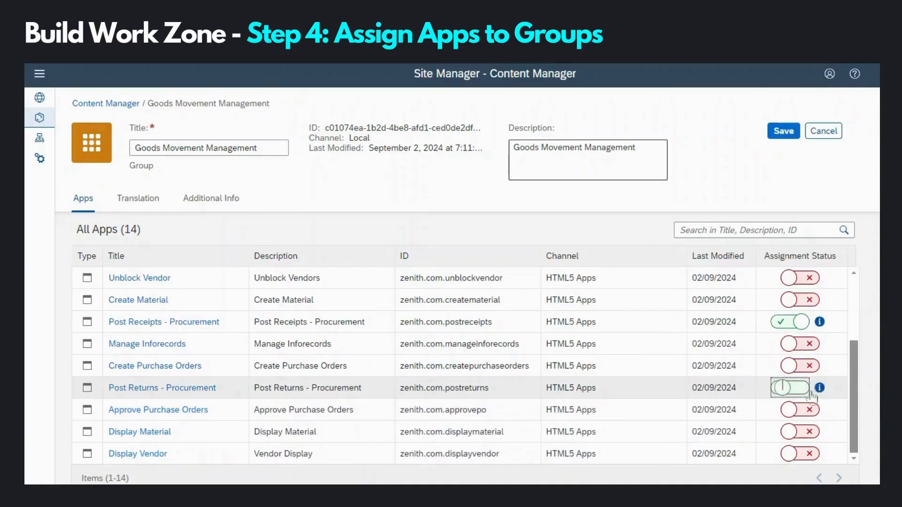
left_click(783, 132)
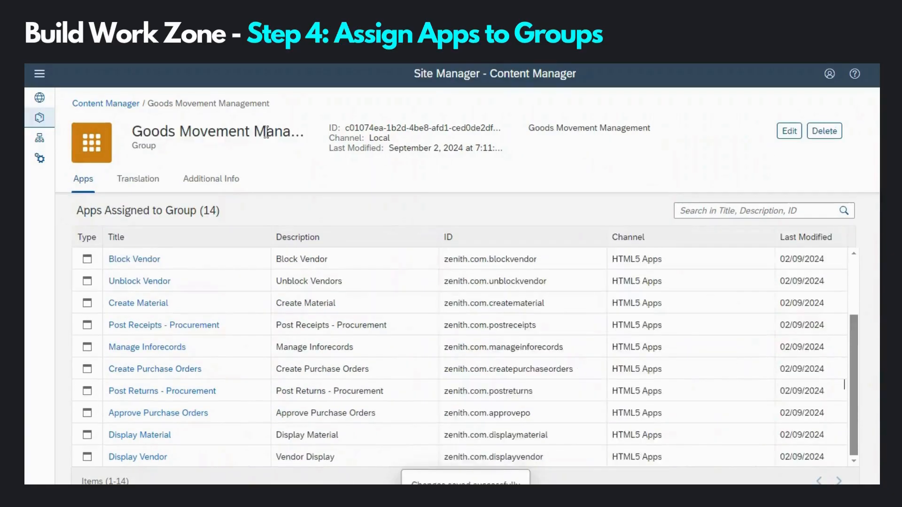
left_click(106, 103)
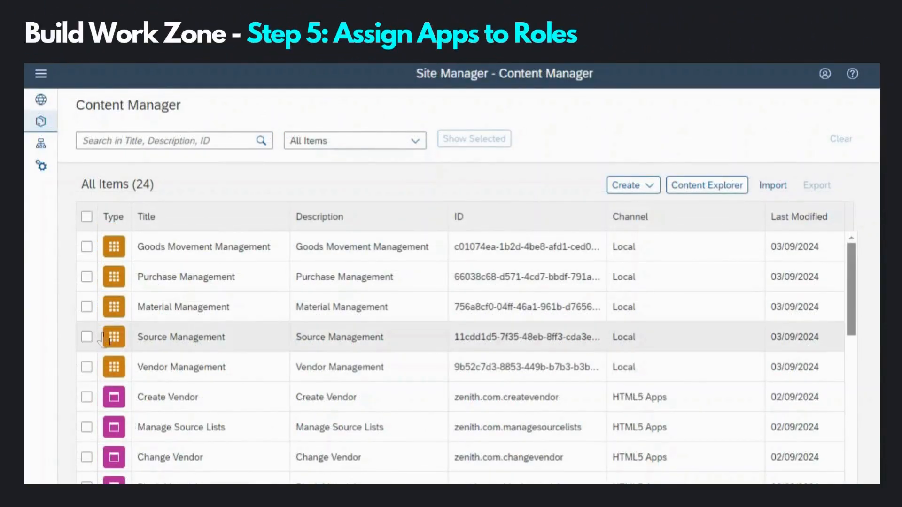
Step: Edit the Purchaser role to switch on Display Vendor and Create Purchase Orders, then save
scroll(226, 350, "down", 2)
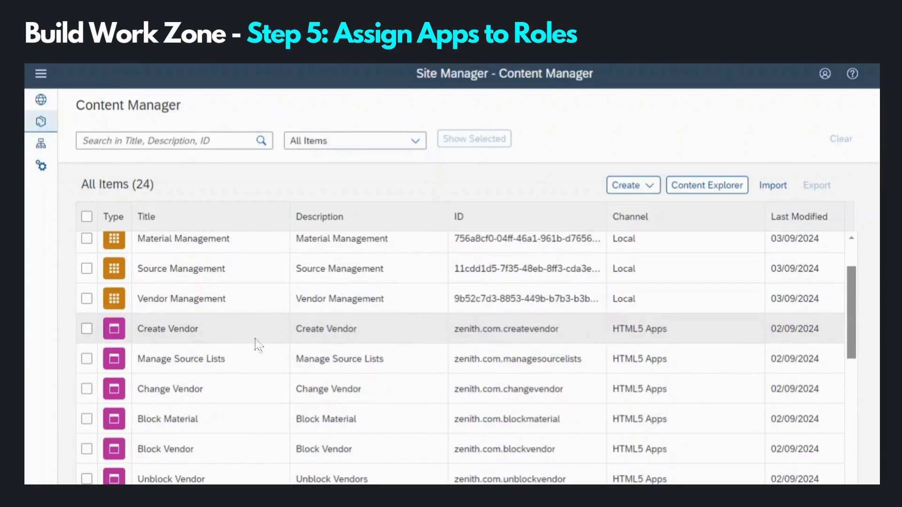
scroll(257, 345, "down", 2)
scroll(258, 345, "down", 8)
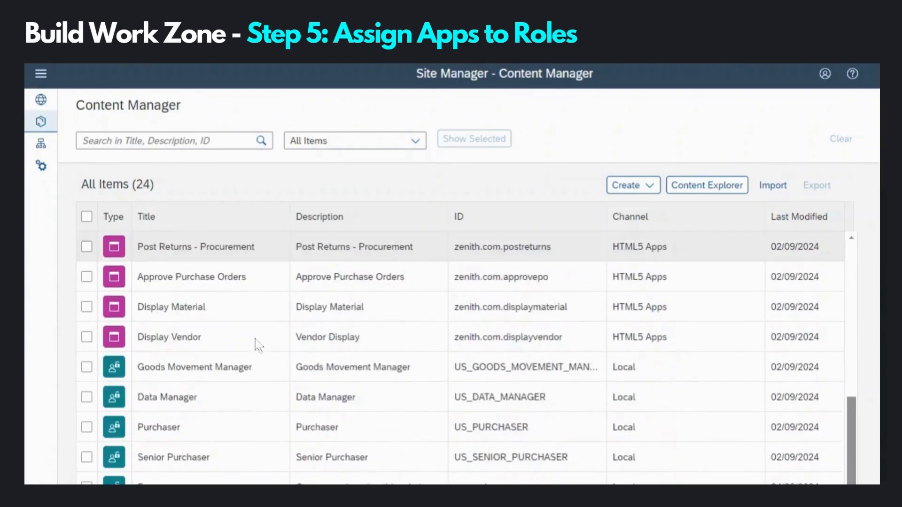
left_click(155, 429)
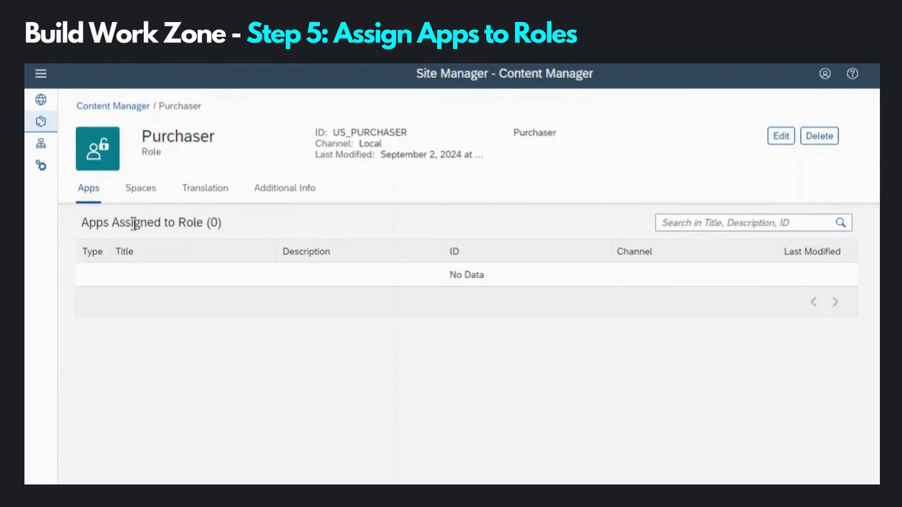
left_click(780, 140)
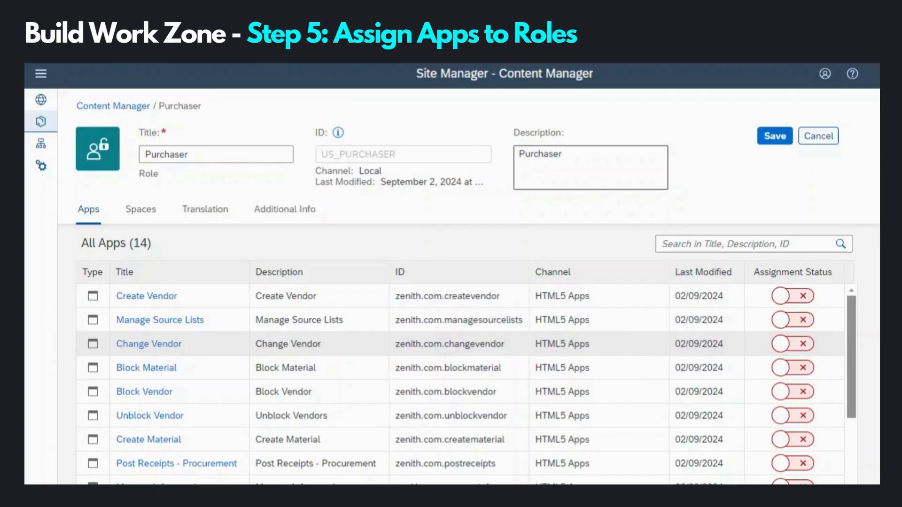
scroll(625, 355, "down", 5)
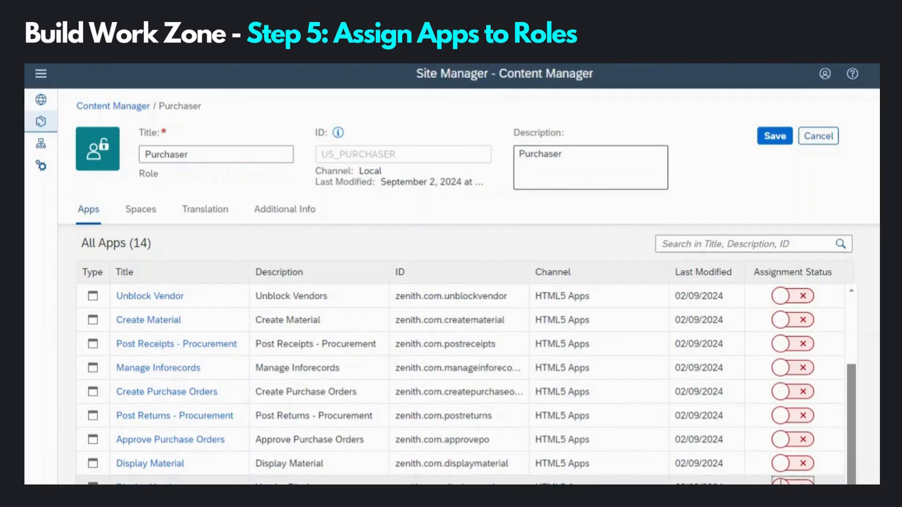
left_click(794, 482)
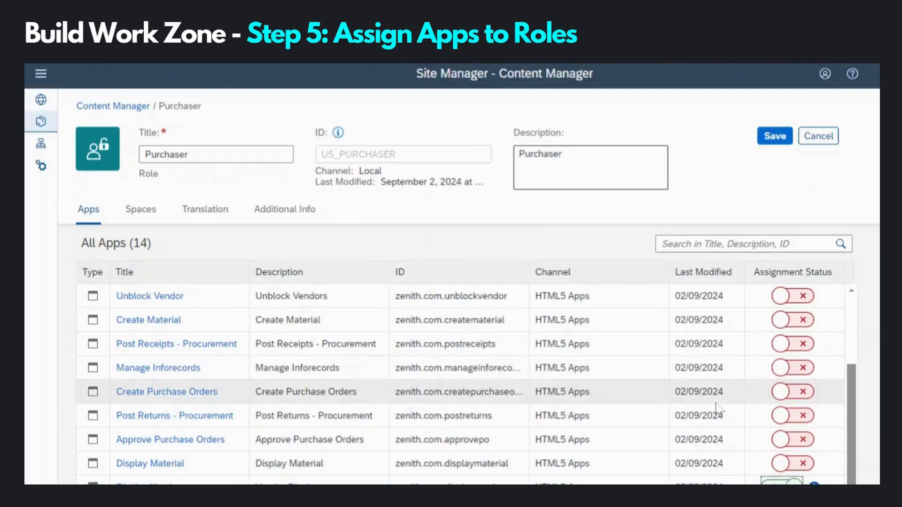
scroll(732, 409, "up", 3)
scroll(729, 406, "down", 3)
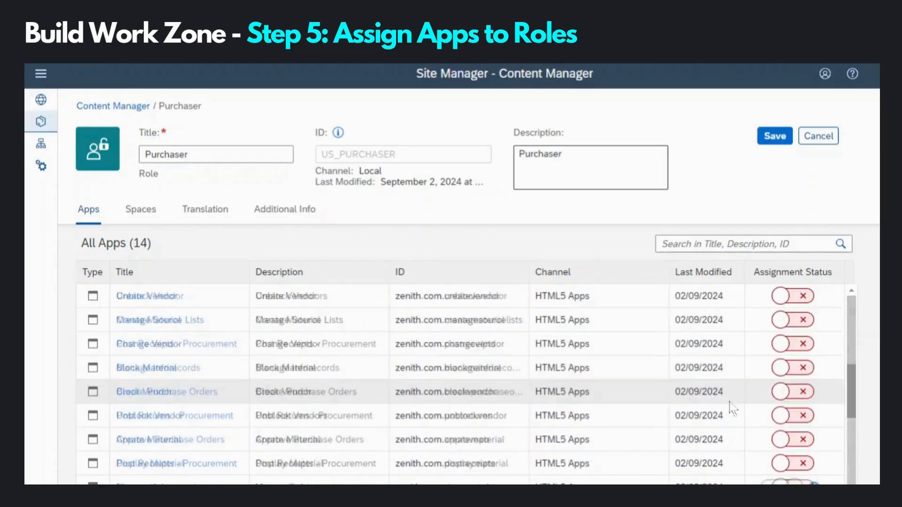
left_click(778, 398)
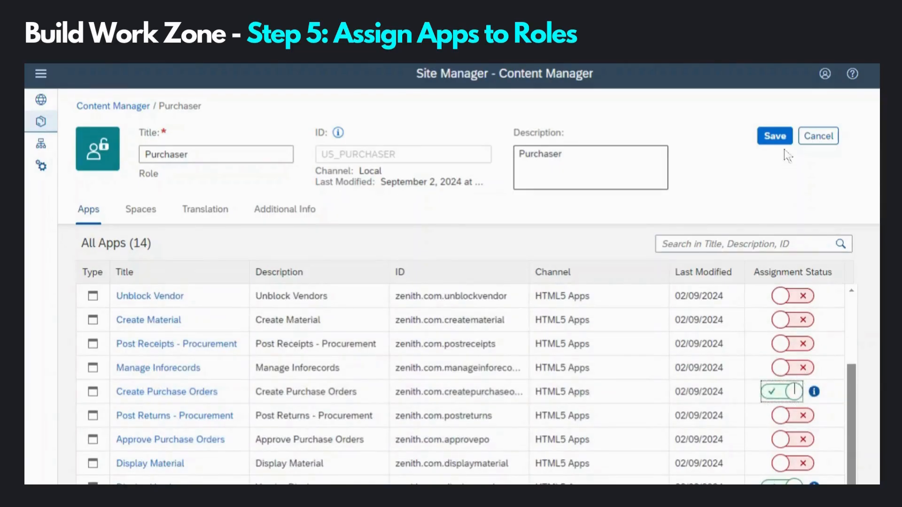
left_click(775, 138)
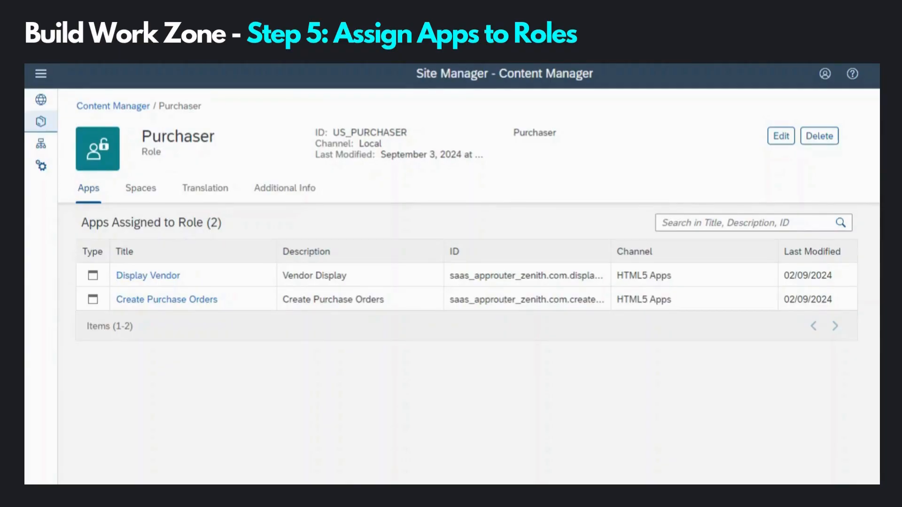
Step: Edit the Senior Purchaser role to switch on Block Vendor, Unblock Vendor and Display Vendor
left_click(101, 106)
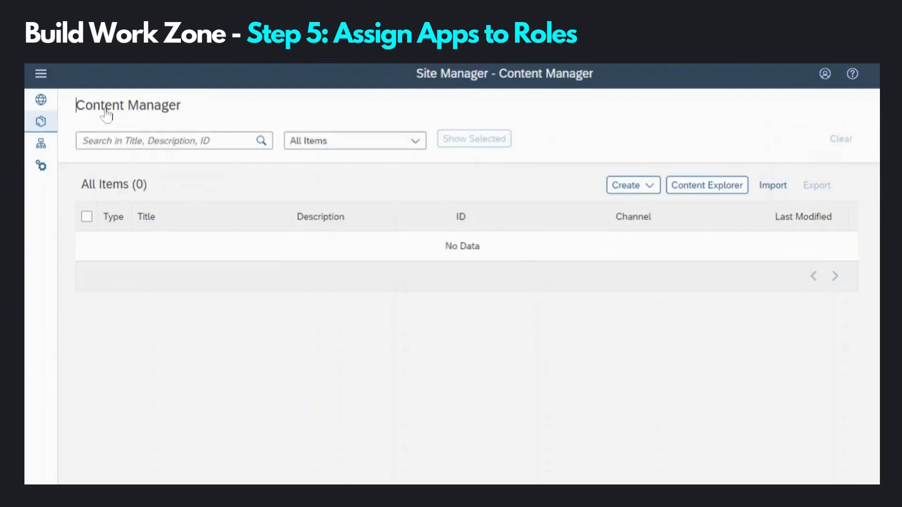
scroll(197, 465, "down", 10)
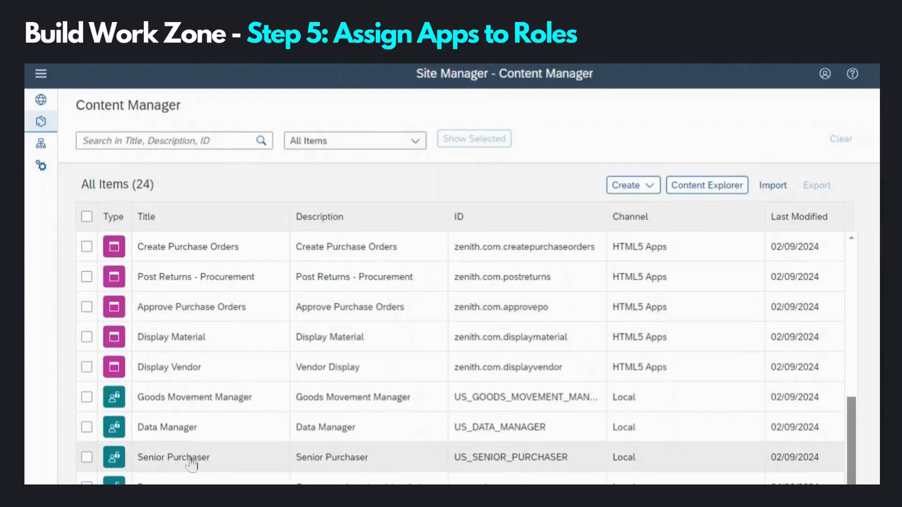
left_click(190, 461)
left_click(776, 140)
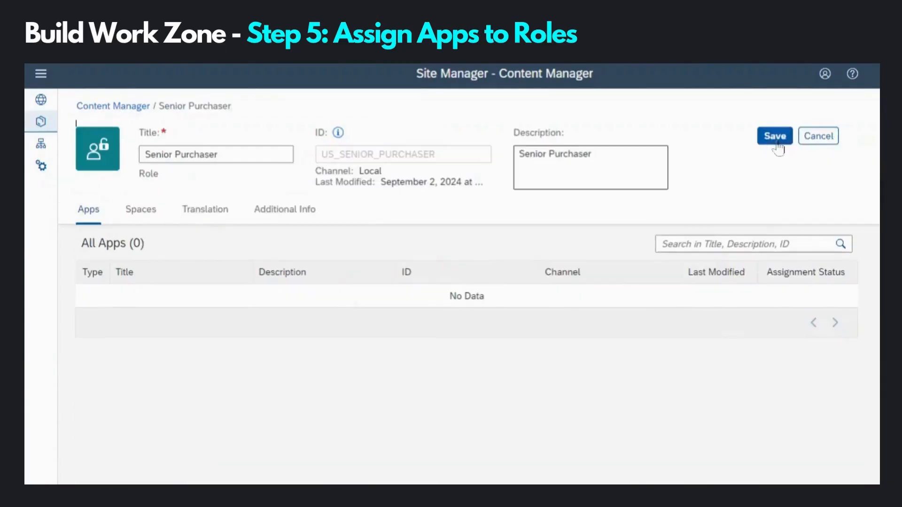
left_click(790, 392)
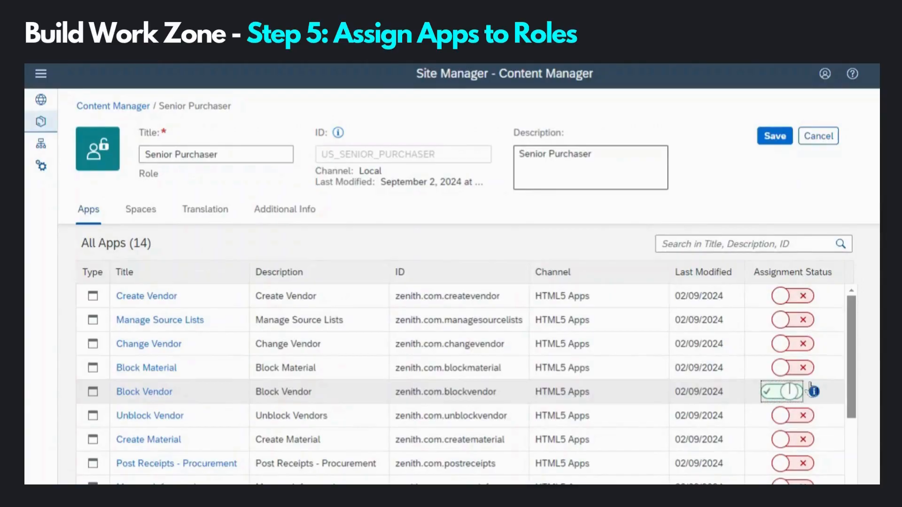
left_click(810, 417)
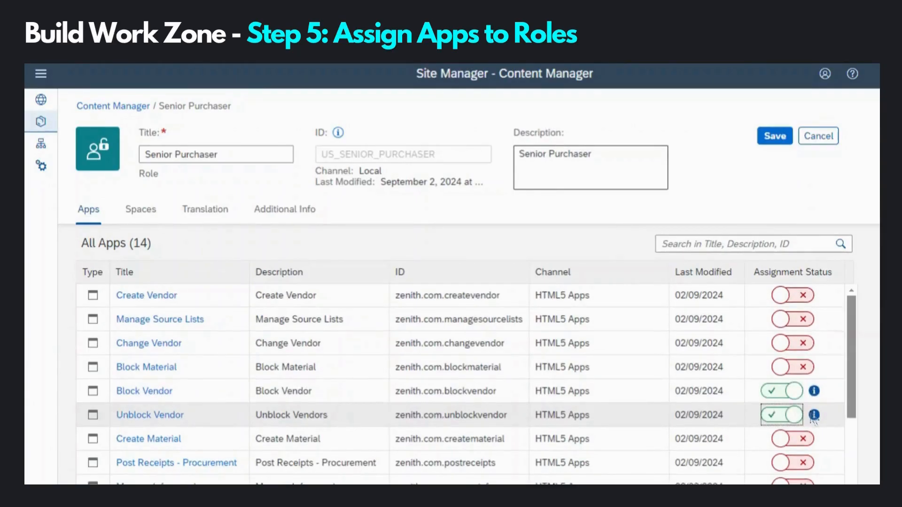
scroll(814, 420, "down", 5)
left_click(801, 486)
Step: Add Manage Source Lists, Manage Inforecords, Create and Approve Purchase Orders, then save the role
scroll(818, 329, "up", 5)
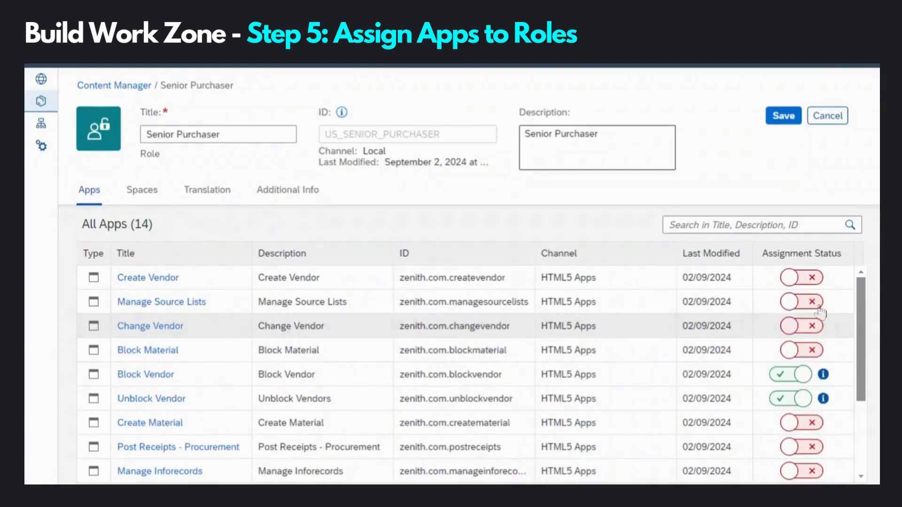
left_click(801, 301)
left_click(801, 471)
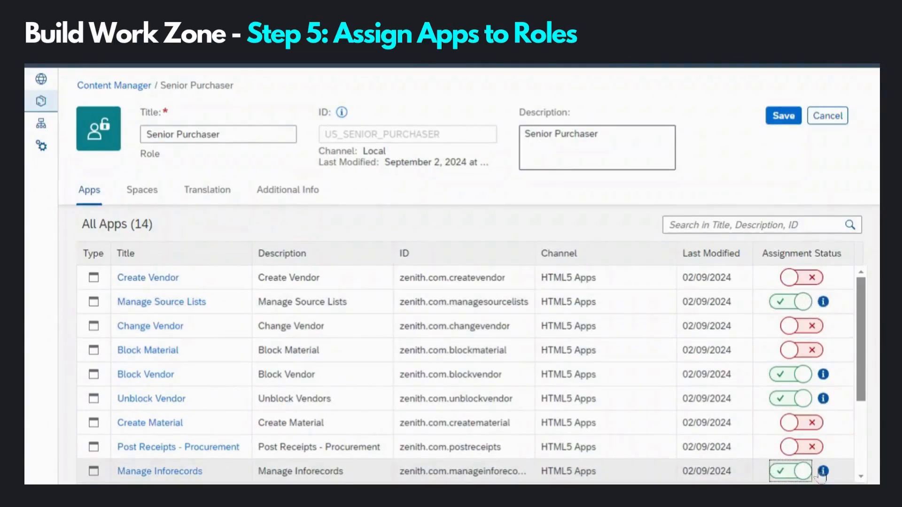
scroll(818, 403, "down", 3)
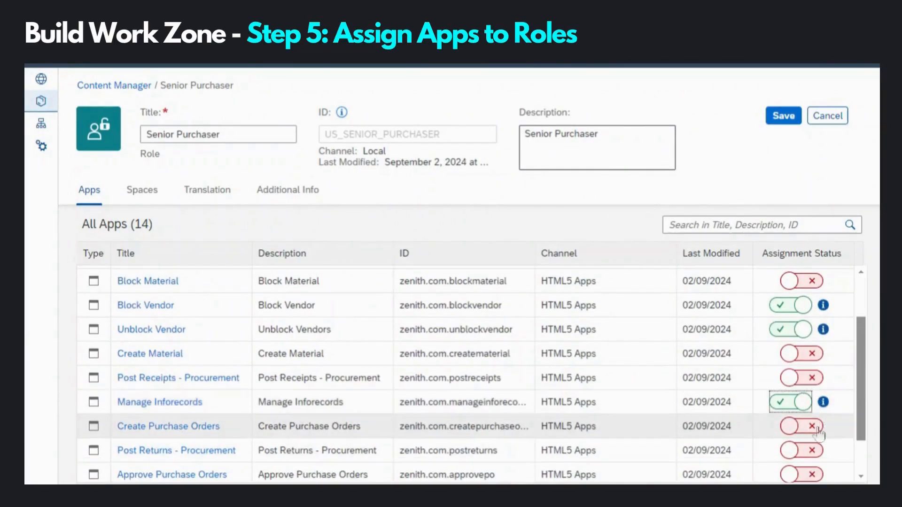
left_click(801, 426)
left_click(819, 474)
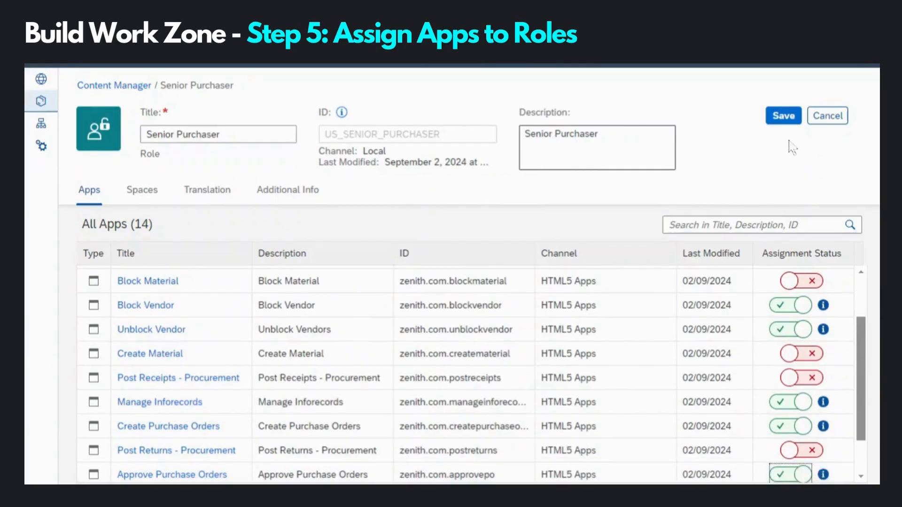
left_click(785, 120)
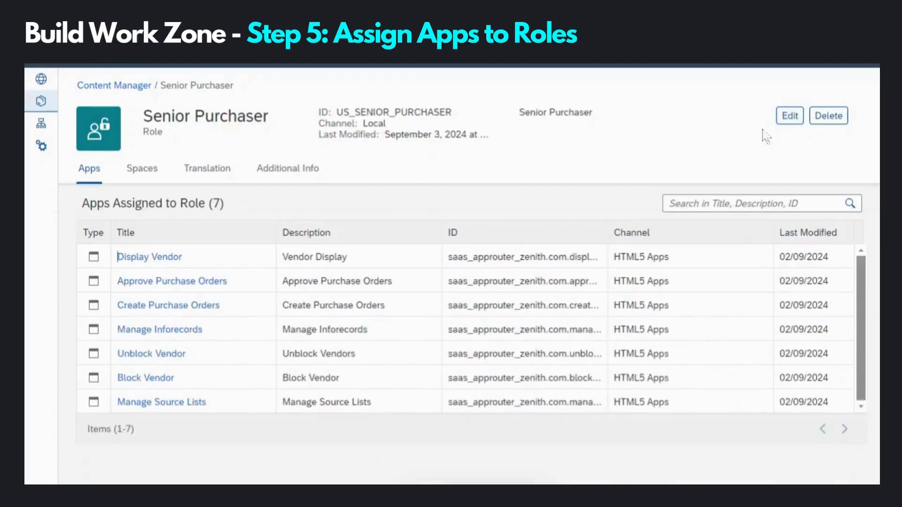
Step: Edit the Data Manager role to switch on Display Vendor, Create Vendor and Change Vendor
left_click(136, 86)
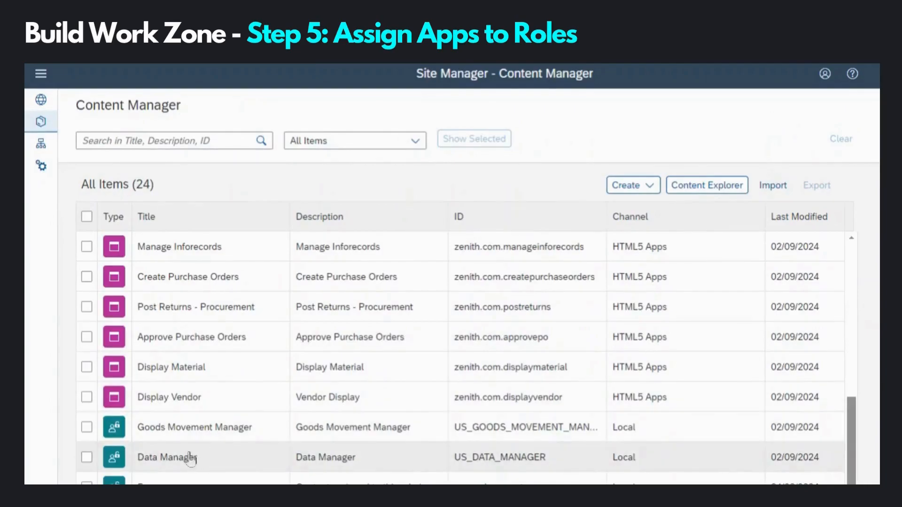
left_click(188, 457)
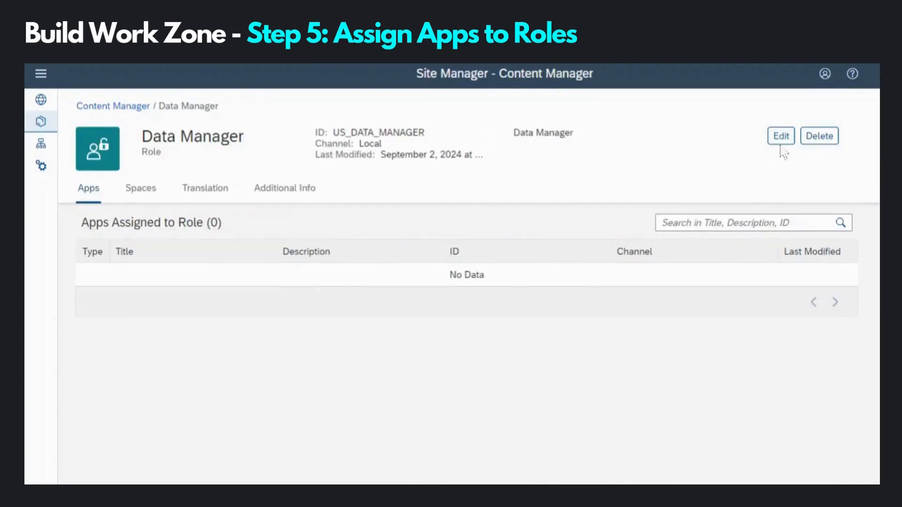
left_click(781, 135)
scroll(830, 317, "down", 5)
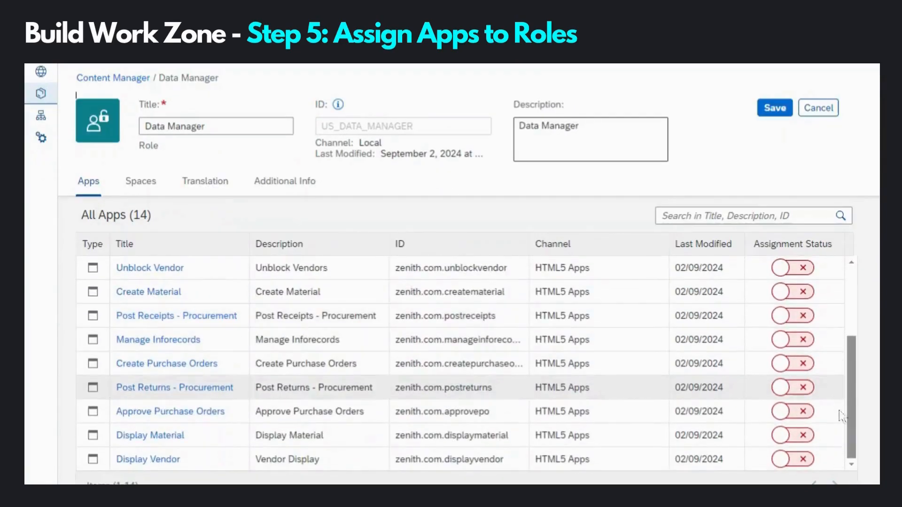
left_click(802, 461)
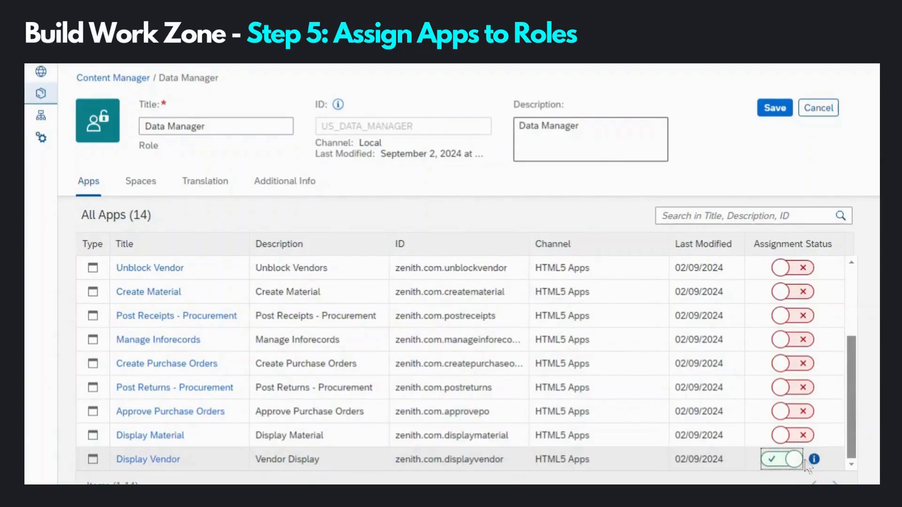
scroll(812, 329, "up", 5)
left_click(812, 271)
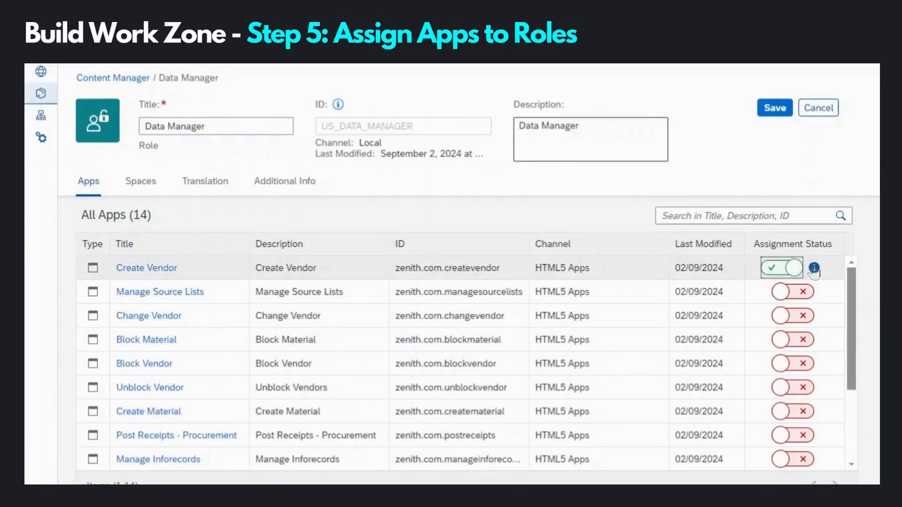
left_click(805, 317)
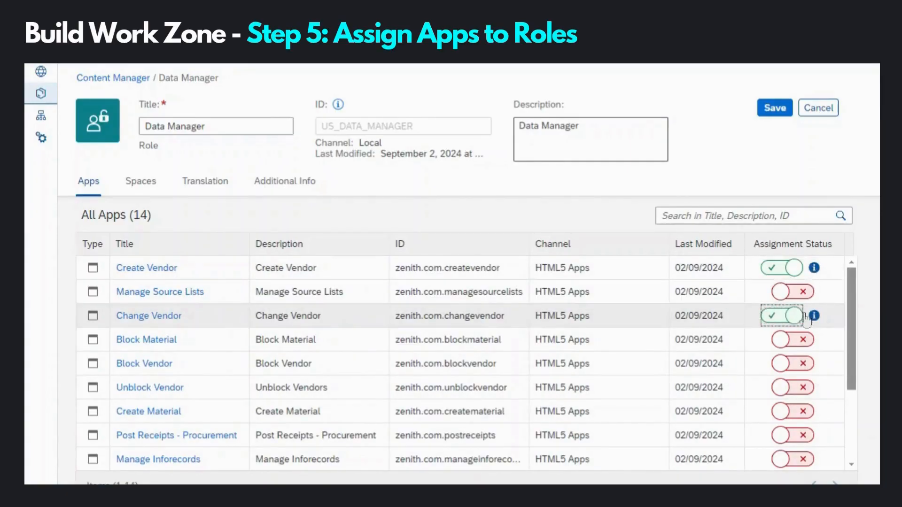
Step: Add Manage Inforecords, Block Material, Create Material and Display Material, then save the role
scroll(806, 357, "down", 3)
left_click(806, 390)
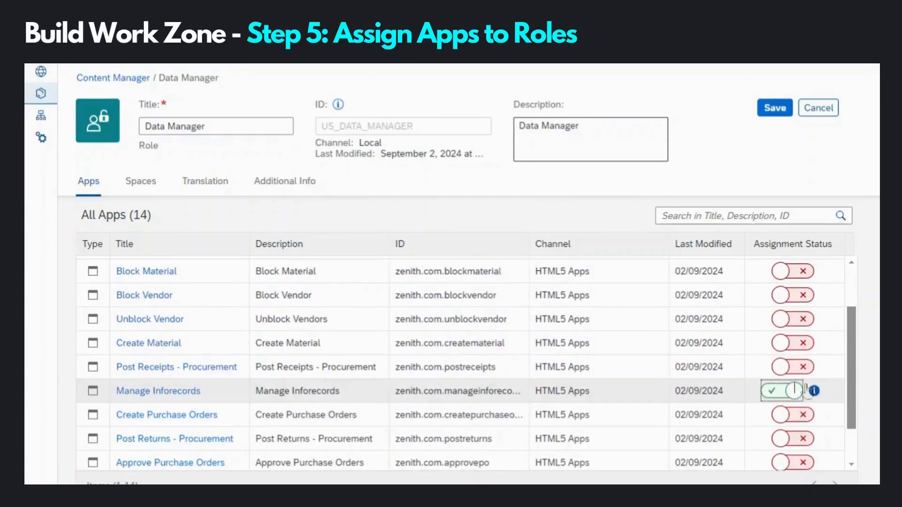
left_click(807, 273)
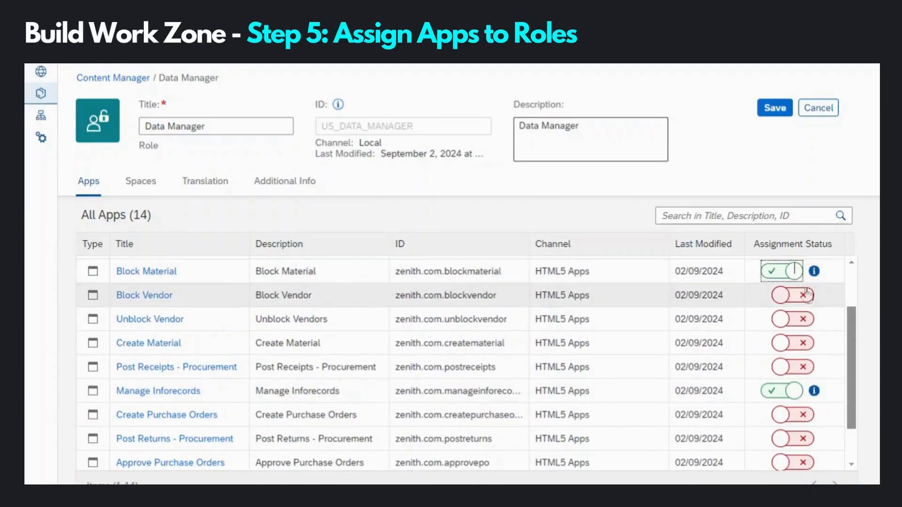
scroll(804, 293, "up", 3)
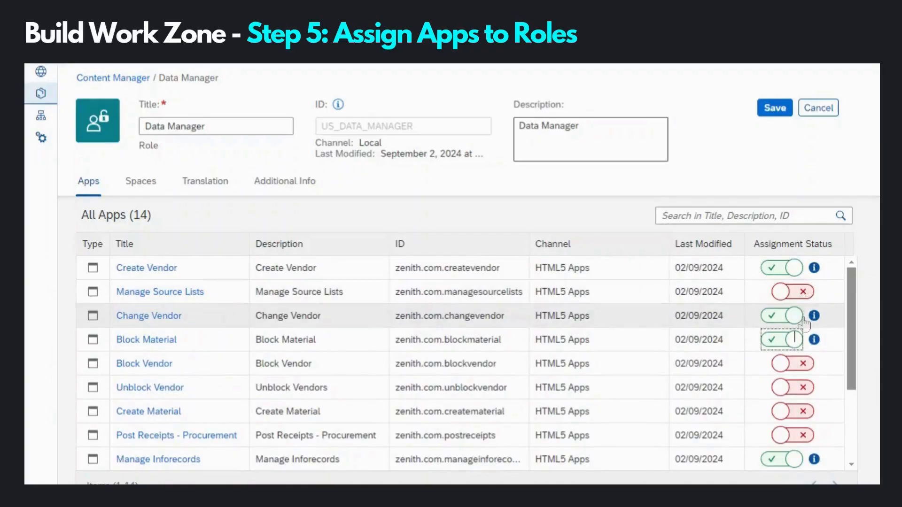
scroll(805, 319, "down", 5)
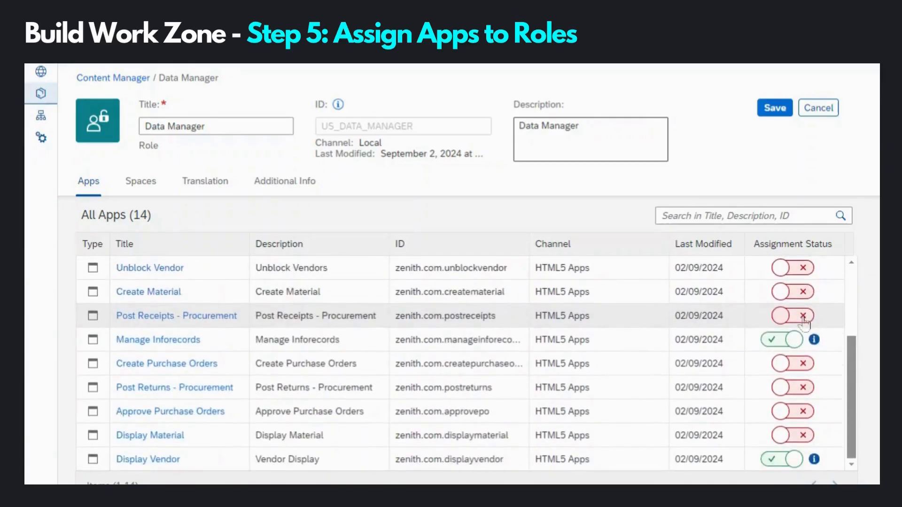
left_click(803, 292)
left_click(799, 436)
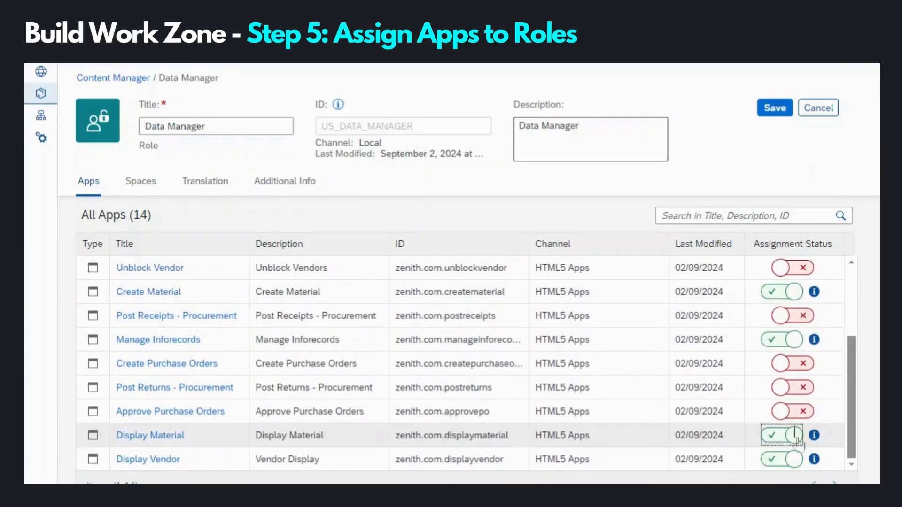
left_click(774, 108)
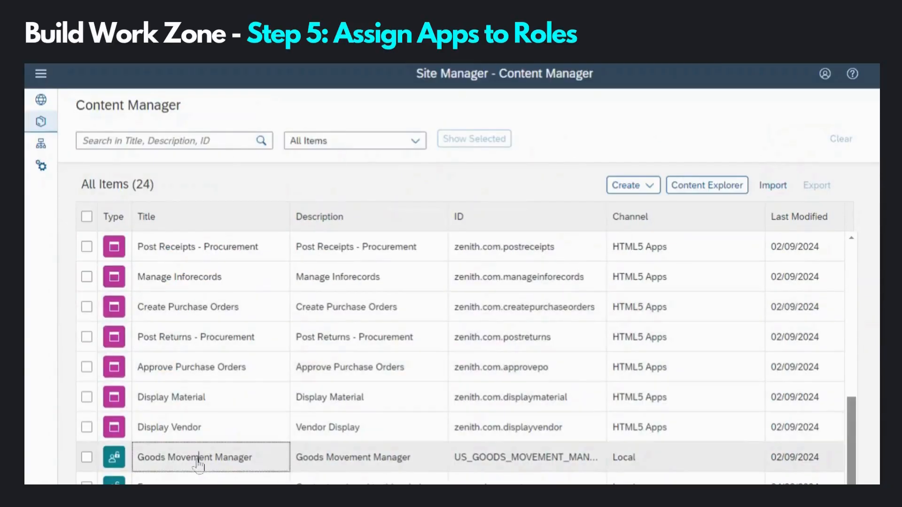
Step: Switch on Post Receipts - Procurement, Post Returns - Procurement and Display Material for Goods Movement Manager and save
left_click(202, 461)
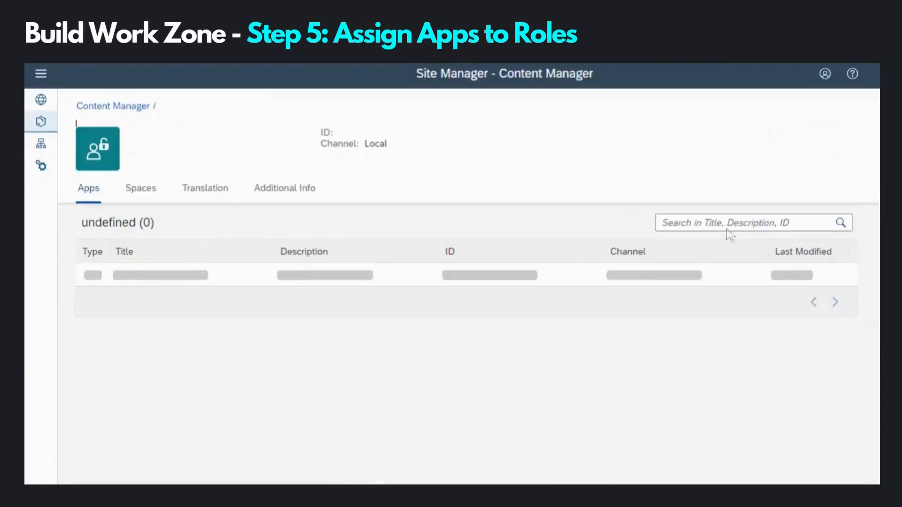
left_click(776, 141)
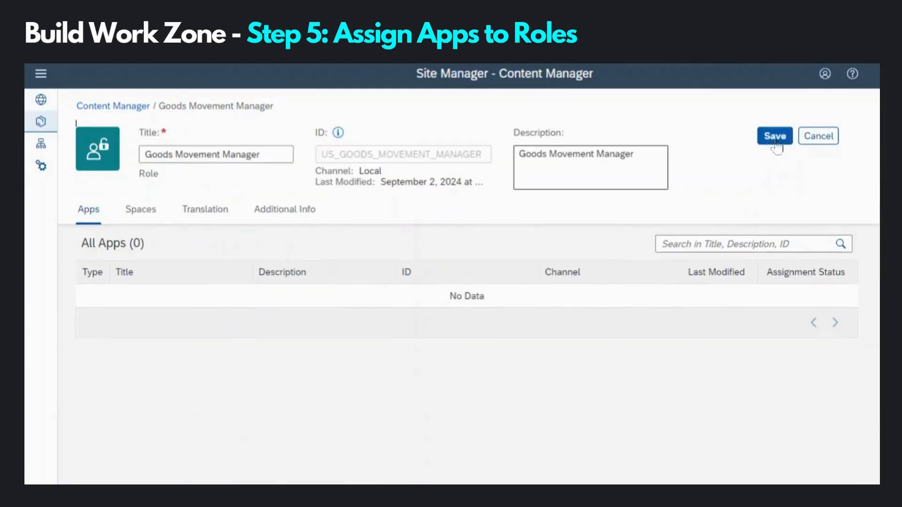
left_click(804, 464)
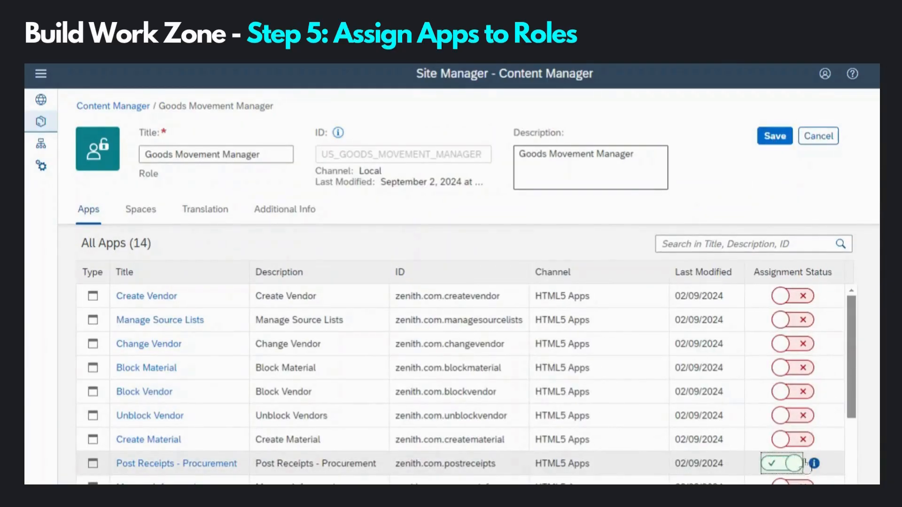
scroll(805, 466, "down", 3)
left_click(802, 415)
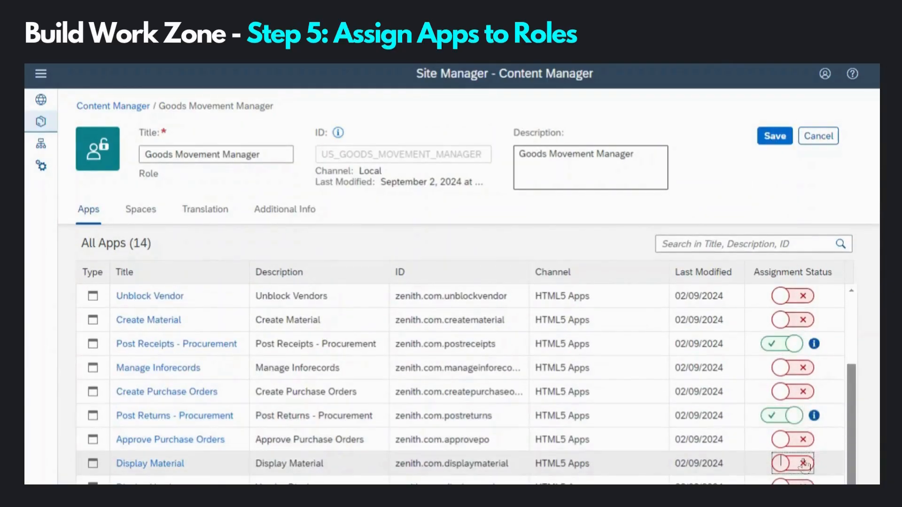
left_click(803, 465)
left_click(775, 137)
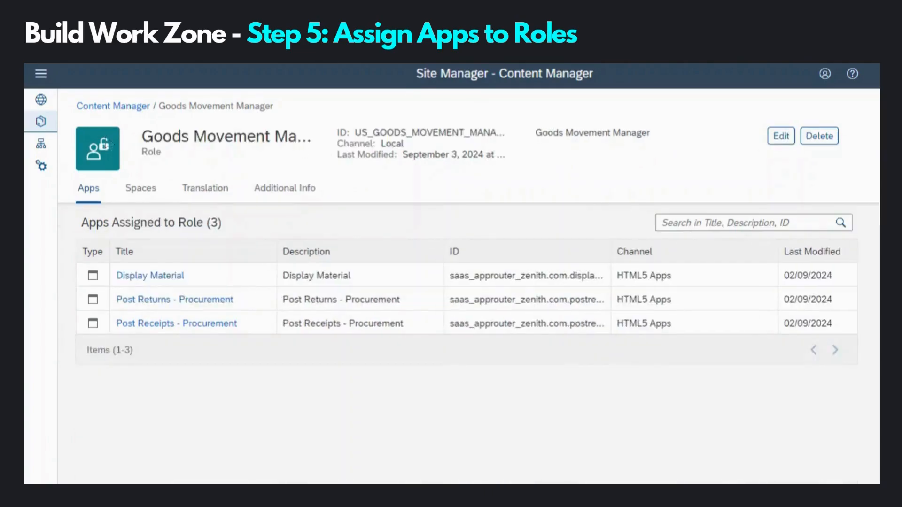
left_click(137, 108)
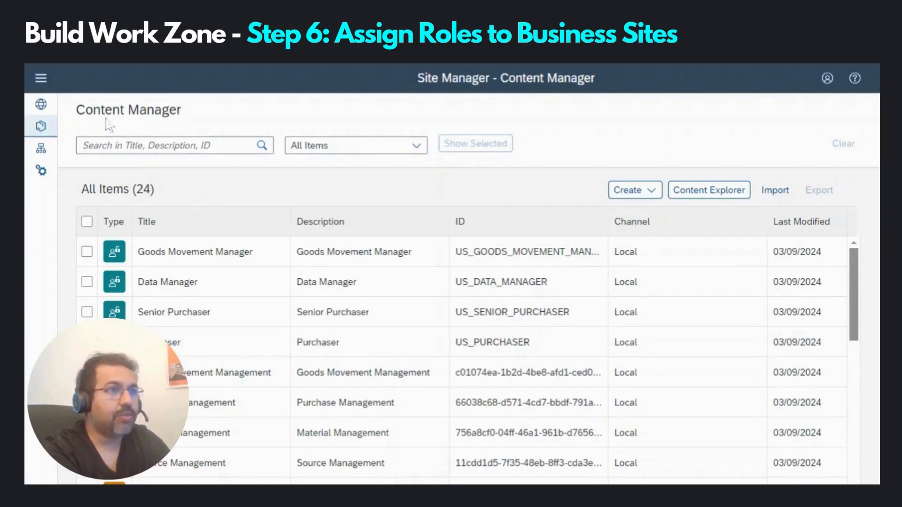
Step: In DroneDevSite's settings, add Data Manager, Goods Movement Manager, Purchaser and Senior Purchaser roles and save
left_click(41, 105)
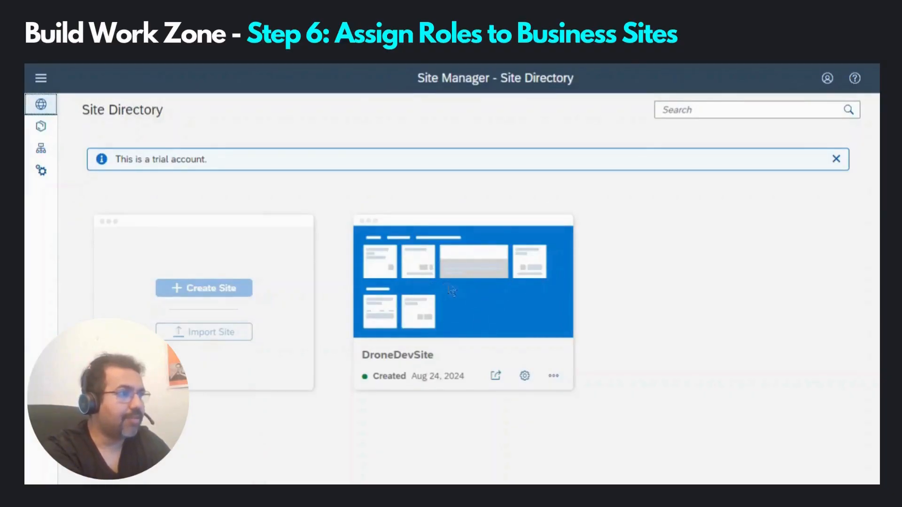
left_click(525, 379)
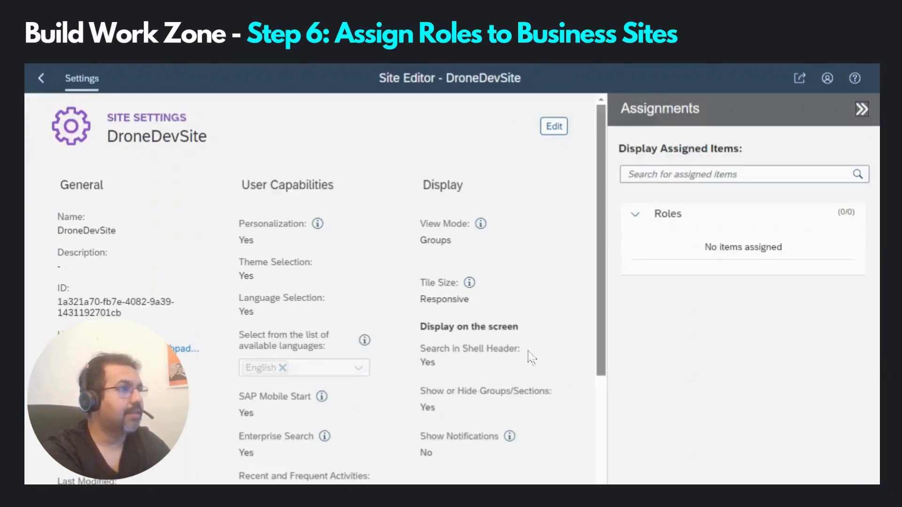
left_click(550, 128)
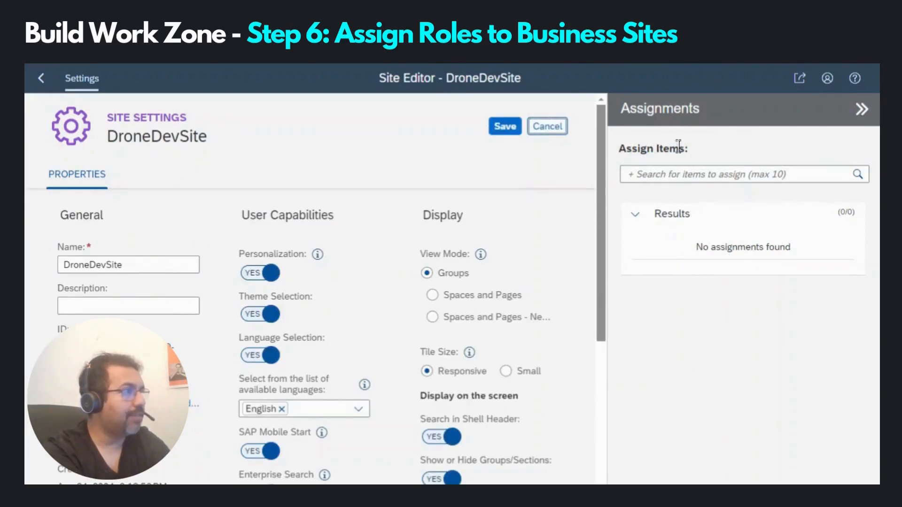
left_click(669, 176)
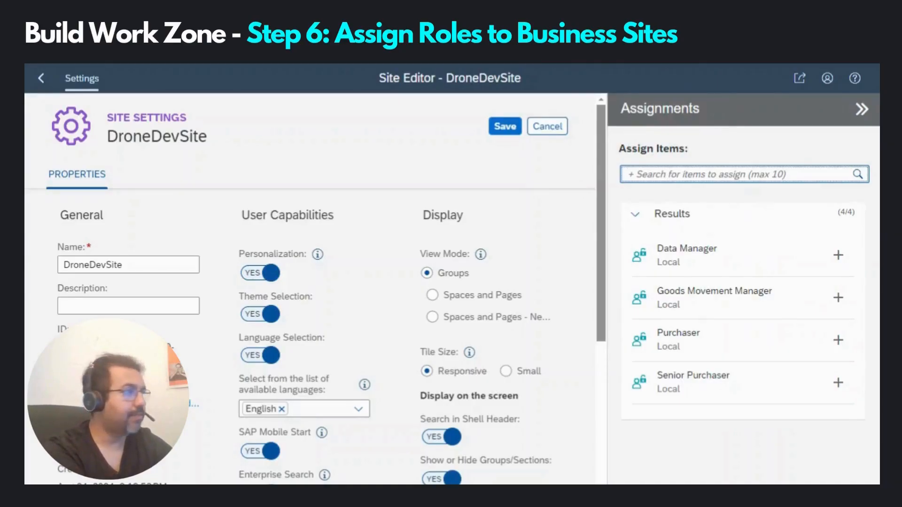
left_click(840, 262)
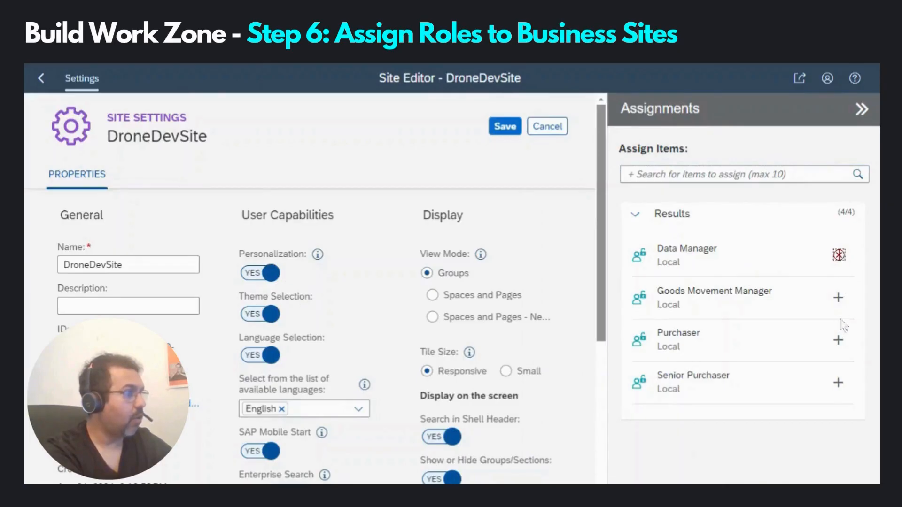
left_click(838, 297)
left_click(840, 345)
left_click(839, 386)
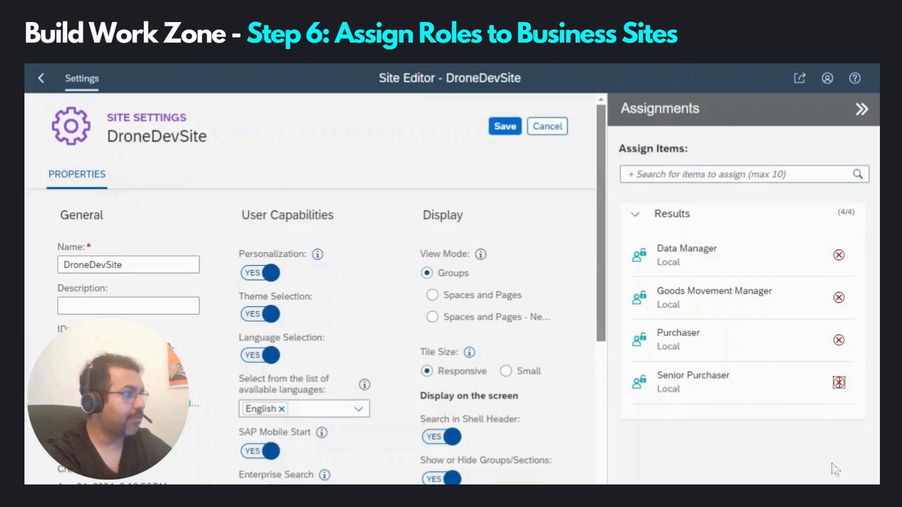
left_click(505, 132)
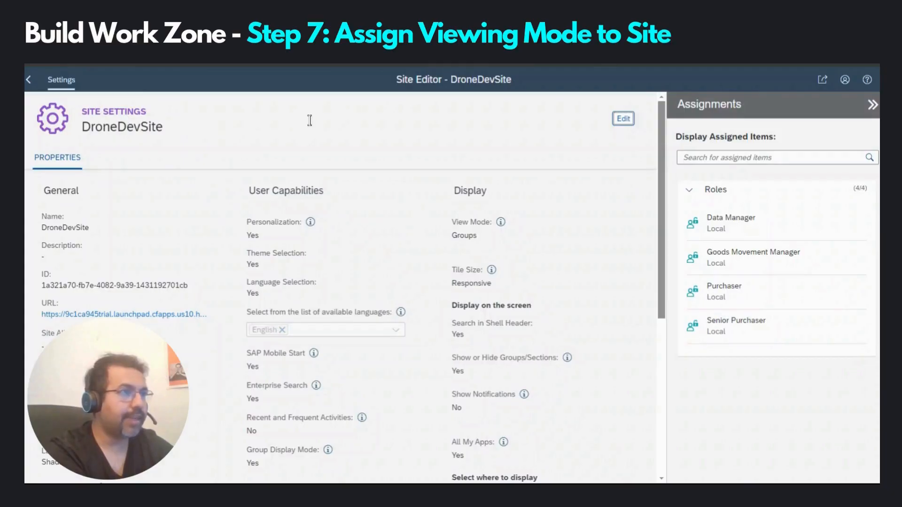
Step: Keep DroneDevSite's Display View Mode on Groups and save the site settings
left_click(623, 118)
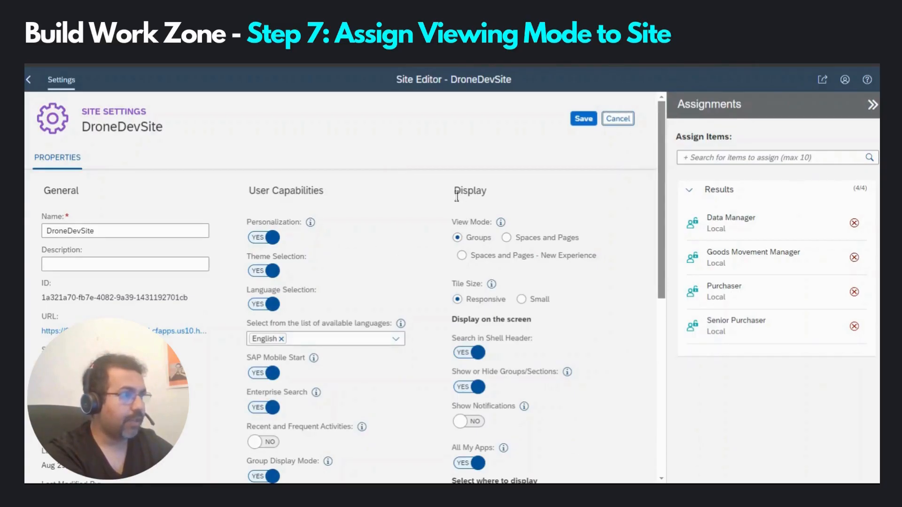
left_click_drag(454, 198, 497, 201)
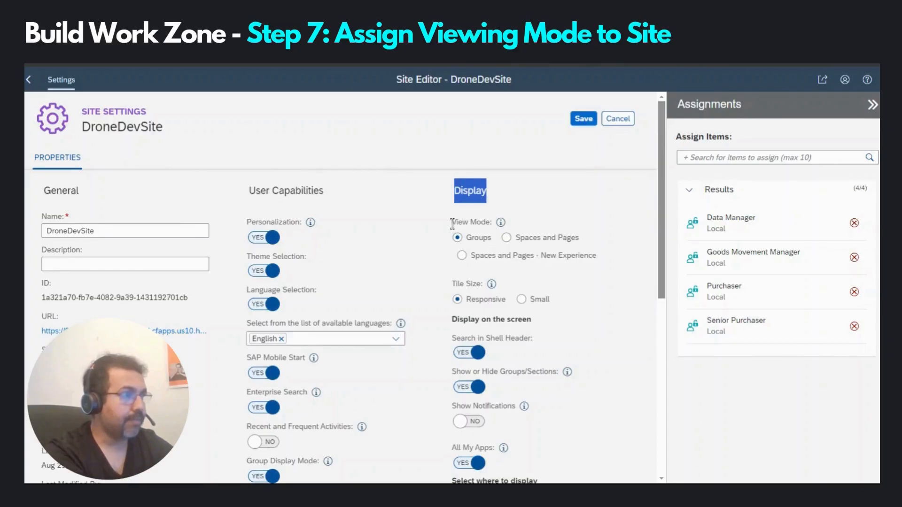
left_click_drag(452, 224, 490, 224)
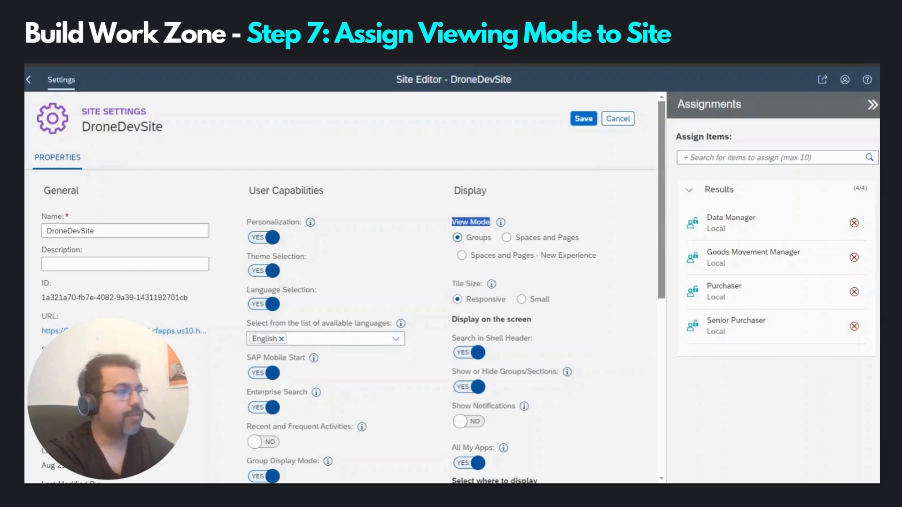
left_click(458, 237)
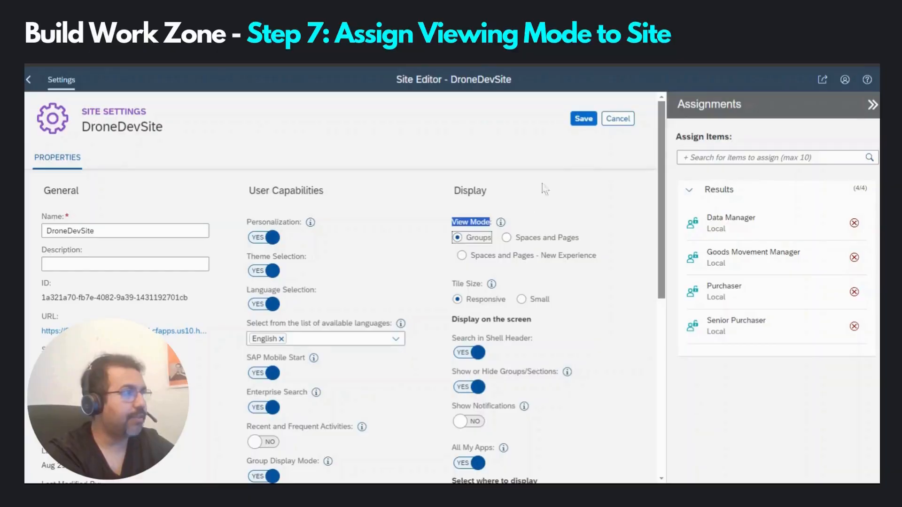
left_click(583, 119)
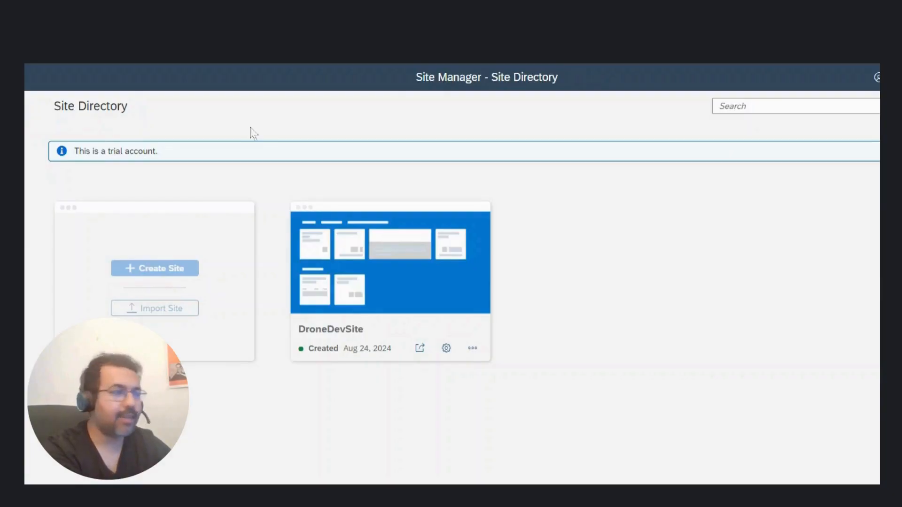
Step: Launch DroneDevSite in a new browser tab from its site card
left_click(418, 351)
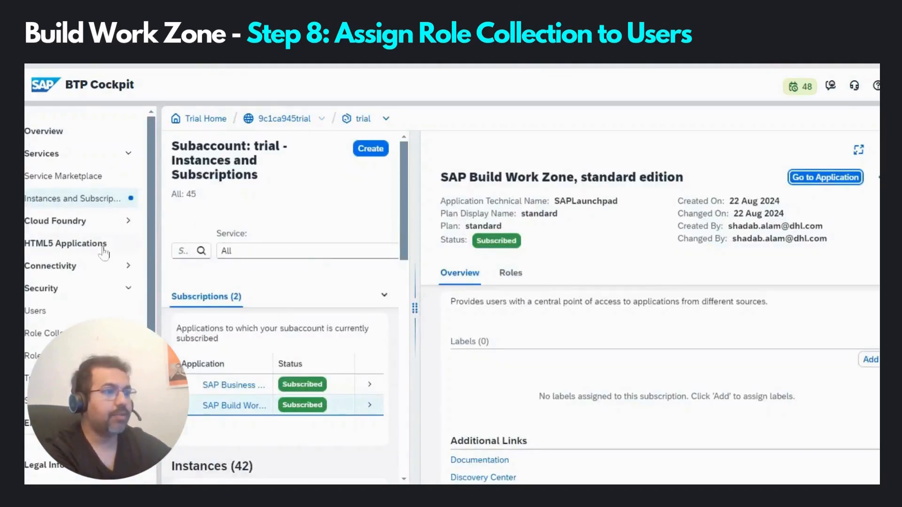
Step: Find and open the US_SENIOR_PURCHASER role collection by filtering role collections for 'senio'
left_click(50, 333)
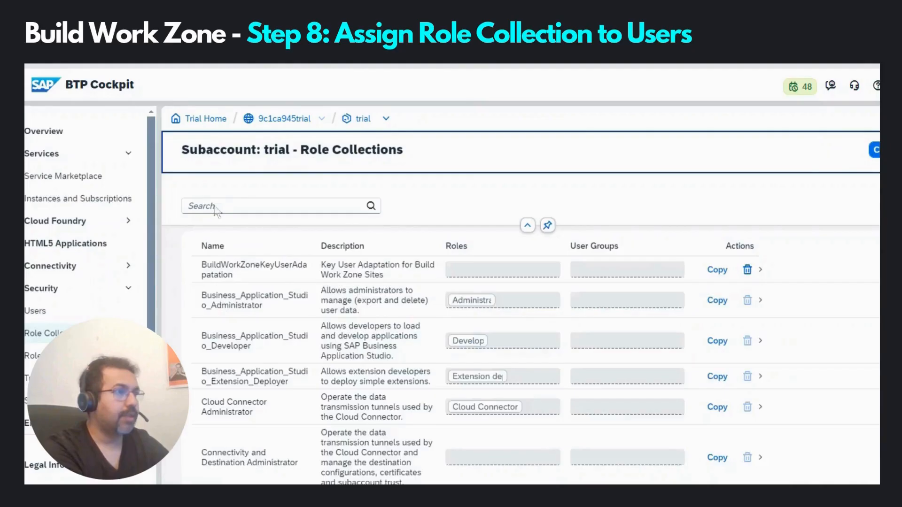
left_click(215, 209)
type("senio")
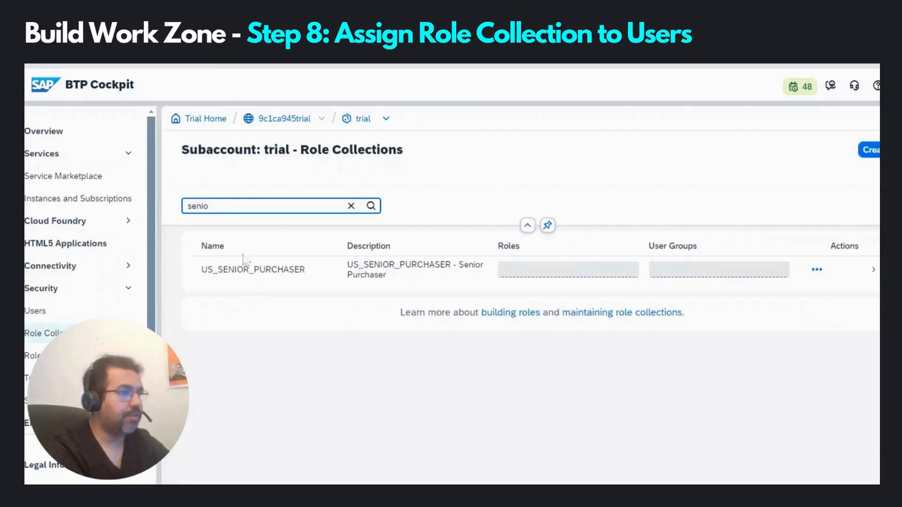
left_click(248, 271)
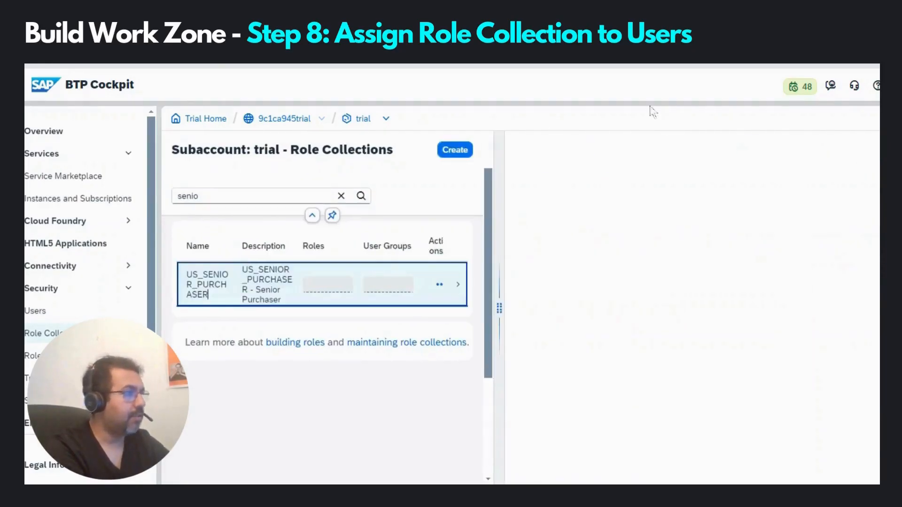
Step: Add the user's account to US_SENIOR_PURCHASER via the suggested match and save the collection
left_click(756, 151)
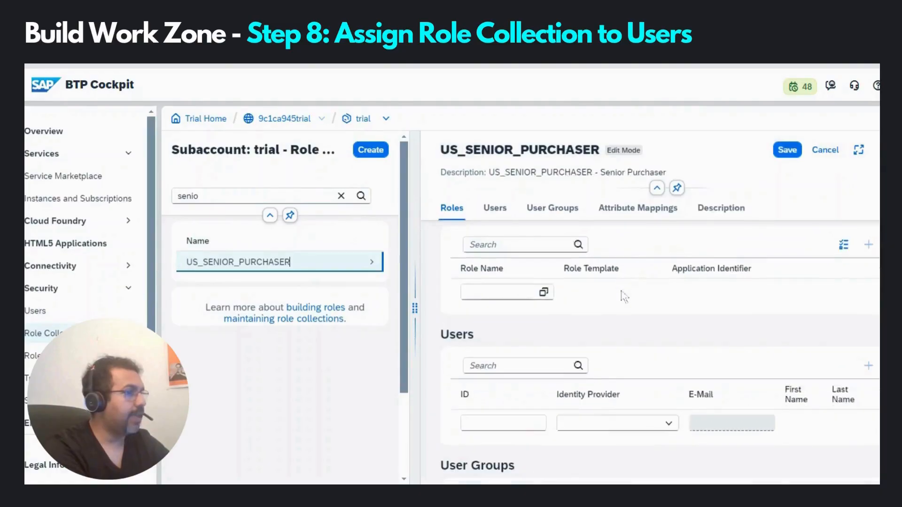
scroll(587, 301, "down", 3)
left_click(514, 309)
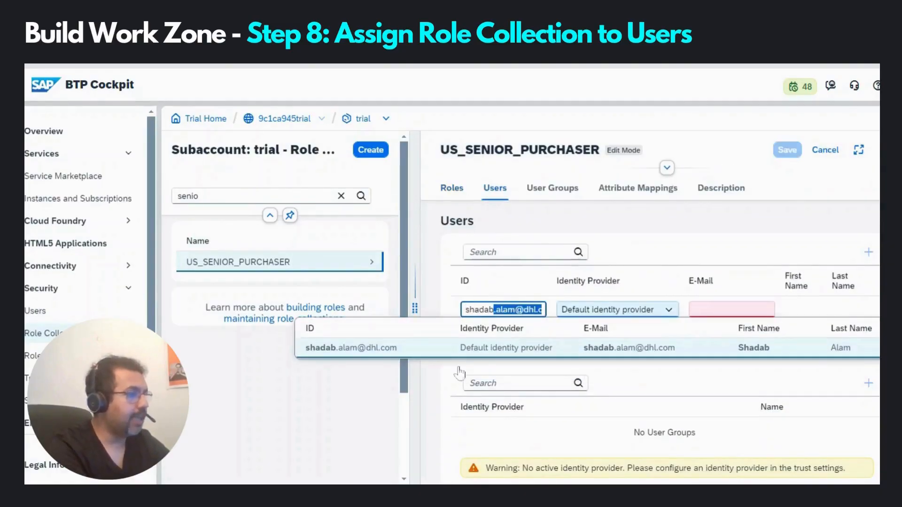
left_click(451, 348)
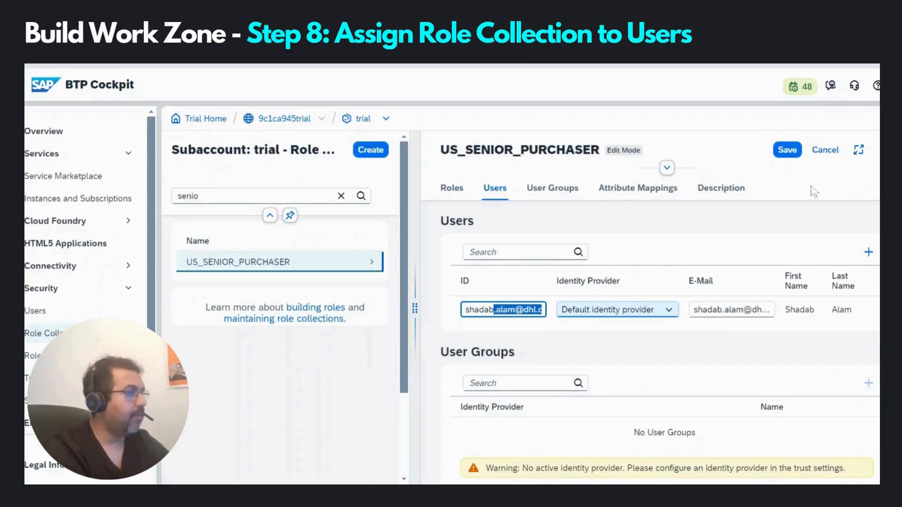
left_click(787, 150)
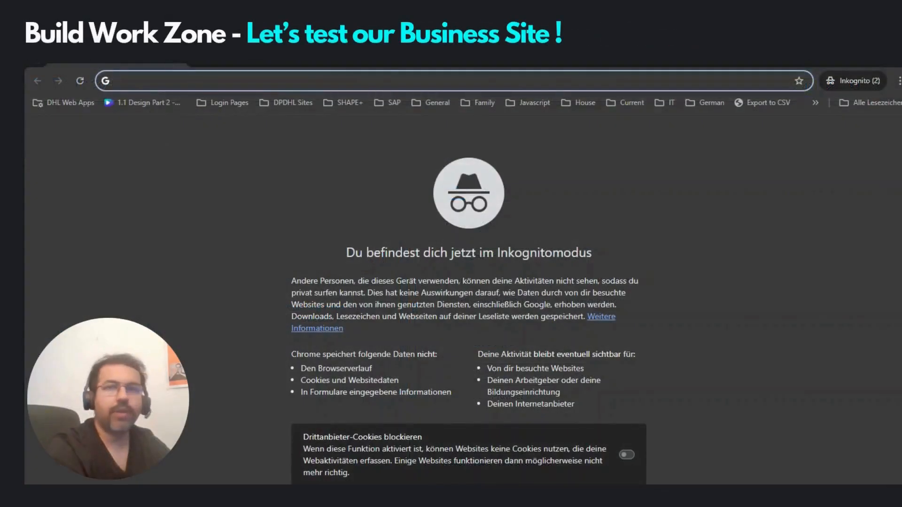
Step: Load the pasted DroneDevSite URL and review its Purchase, Source and Vendor Management tile groups
key("ctrl+v")
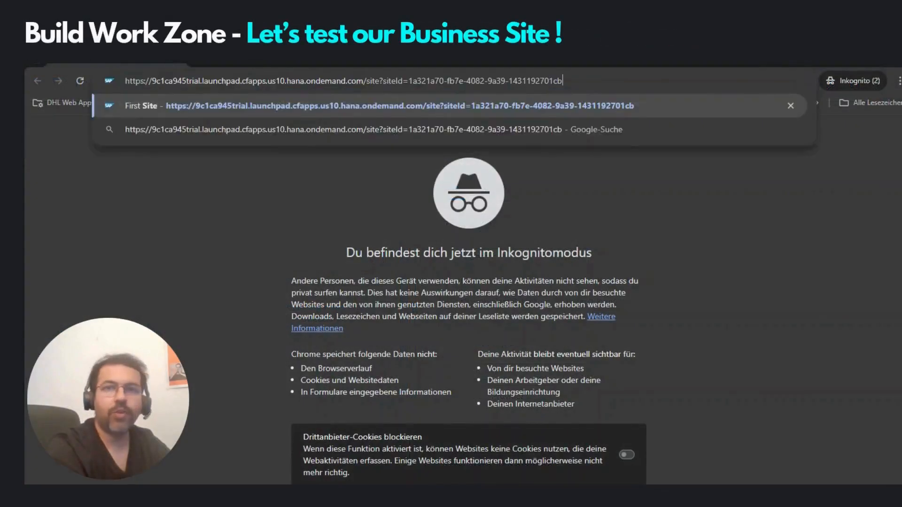
key("Return")
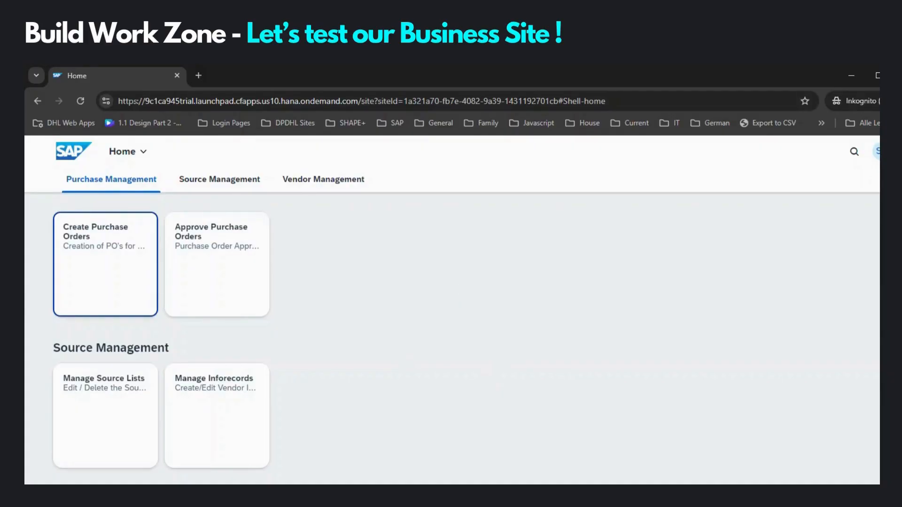
scroll(461, 284, "down", 3)
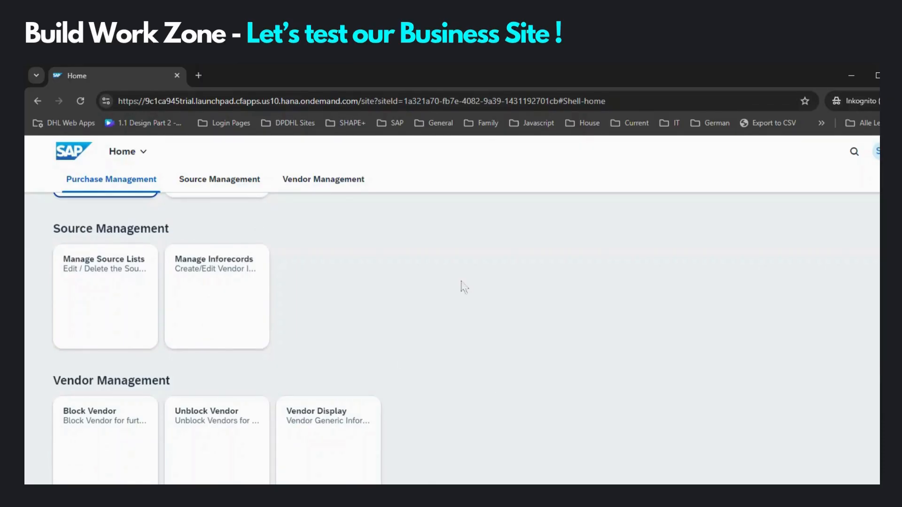
scroll(462, 284, "up", 1)
scroll(465, 287, "up", 1)
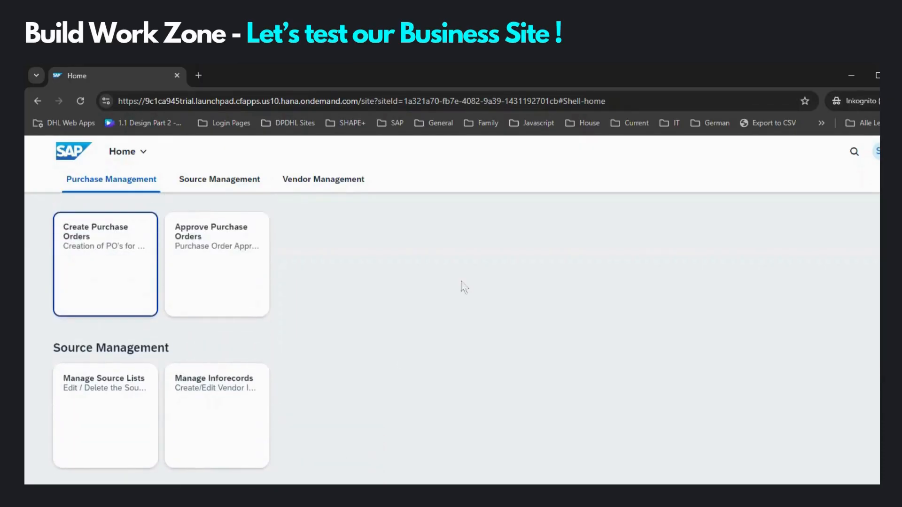